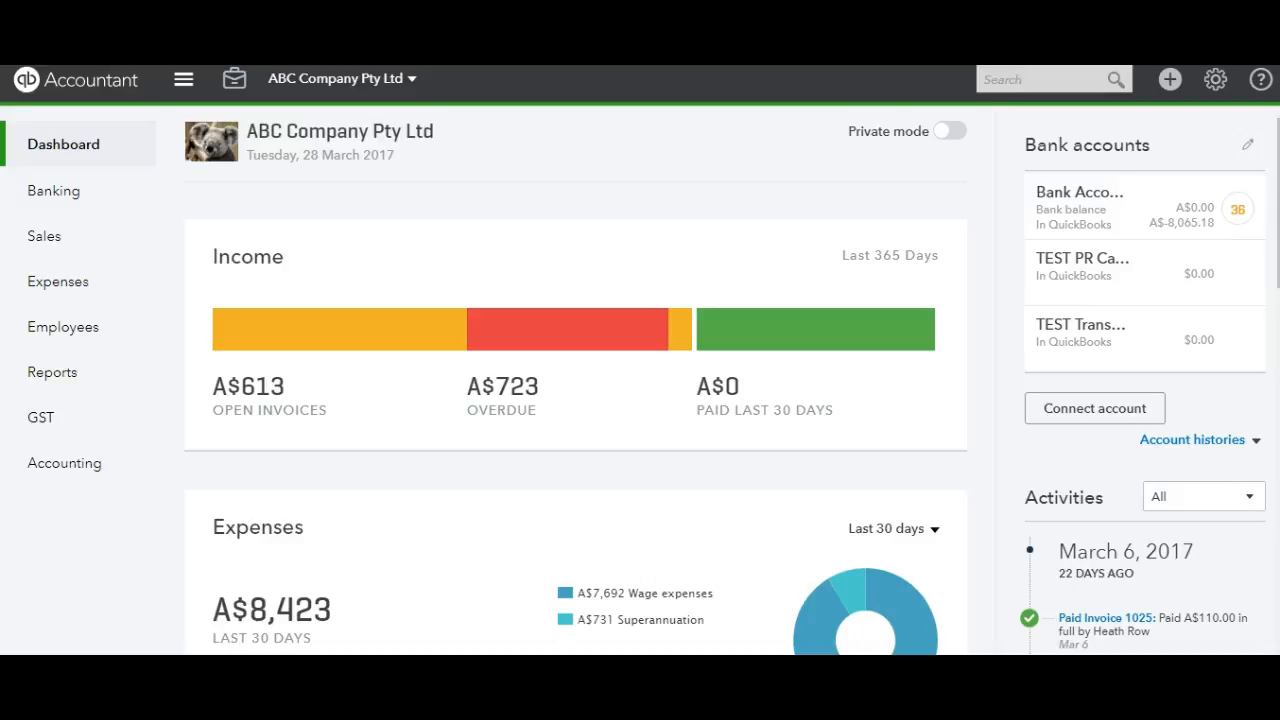
# Step: Create a new employee pay run using the Fortnightly pay schedule
pyautogui.click(76, 340)
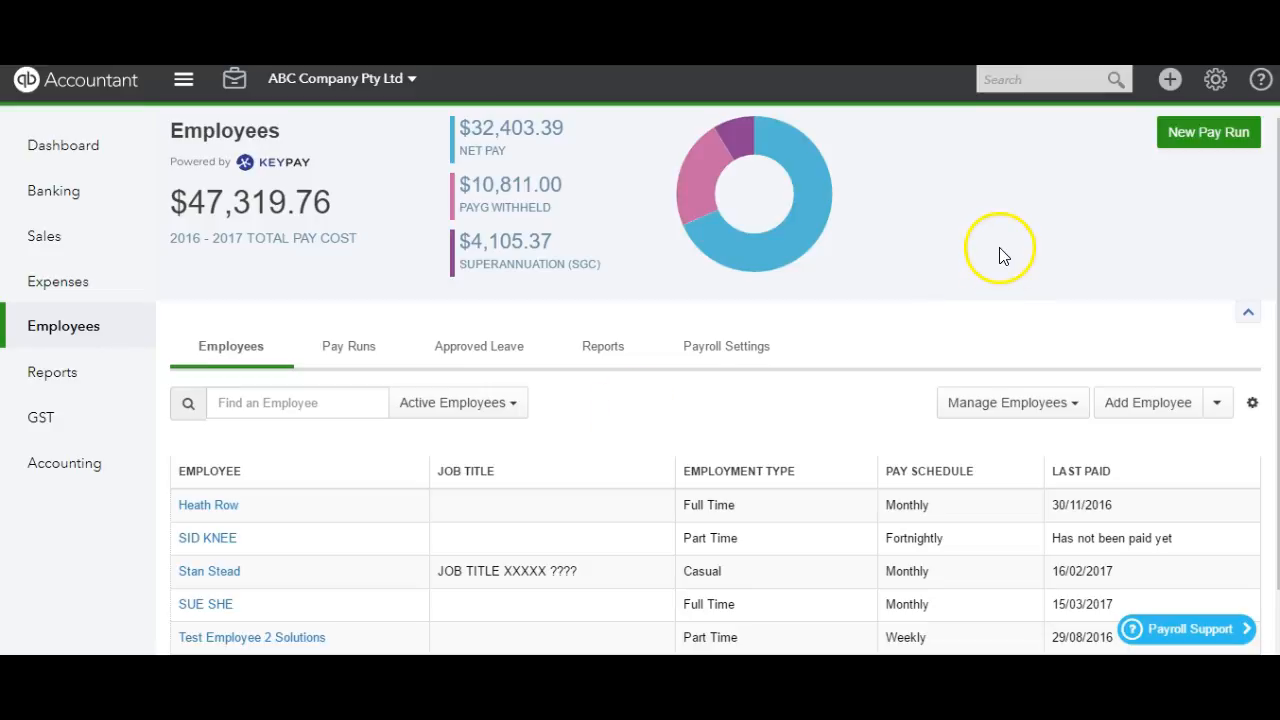
pyautogui.click(1210, 136)
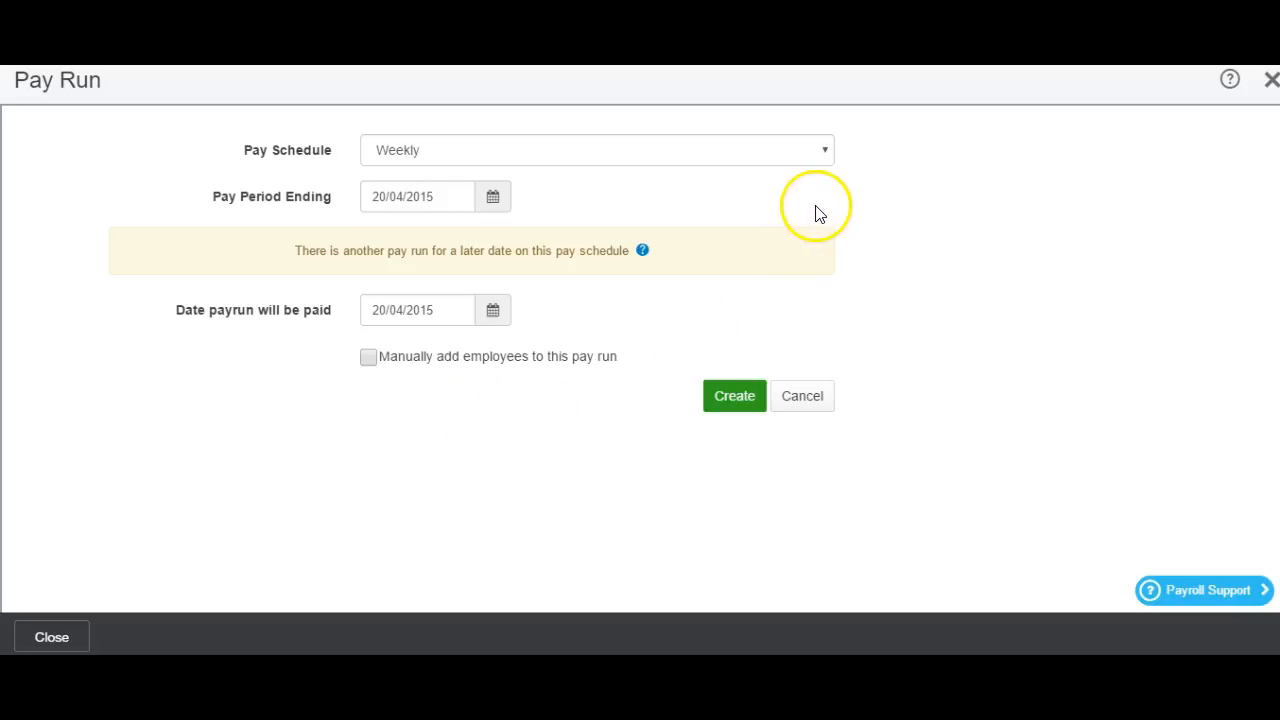
pyautogui.click(815, 160)
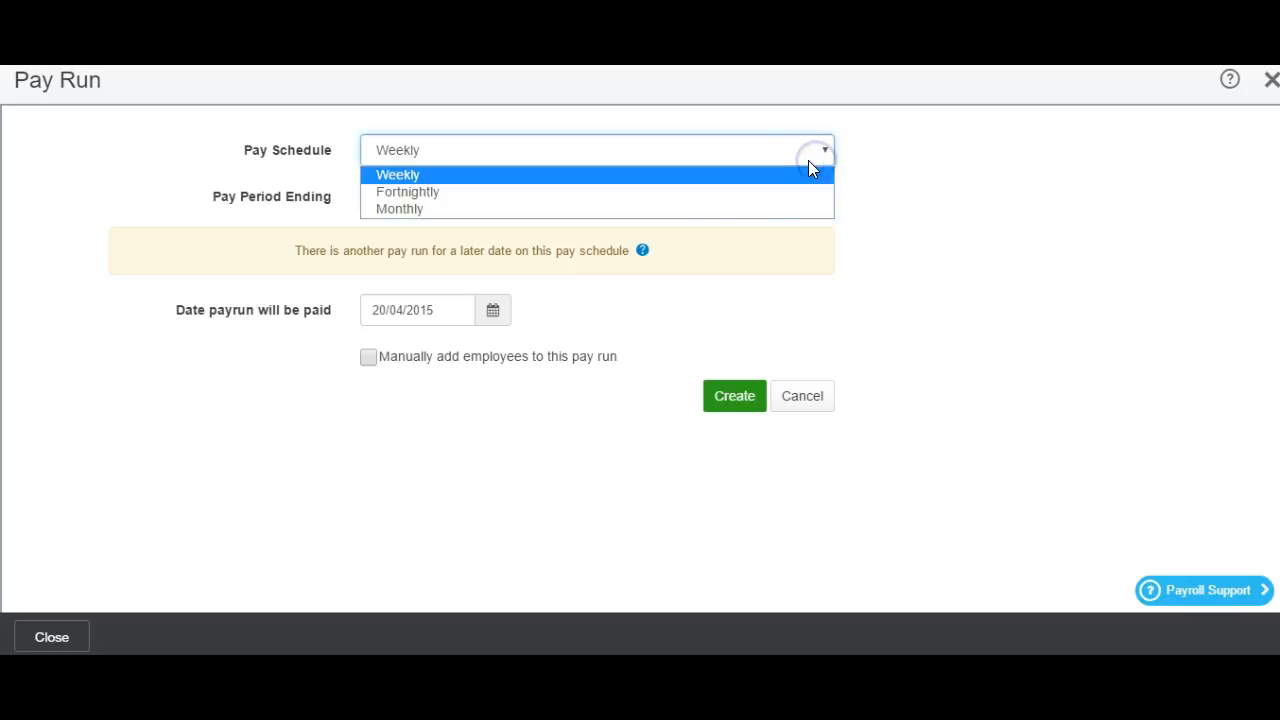
pyautogui.click(736, 196)
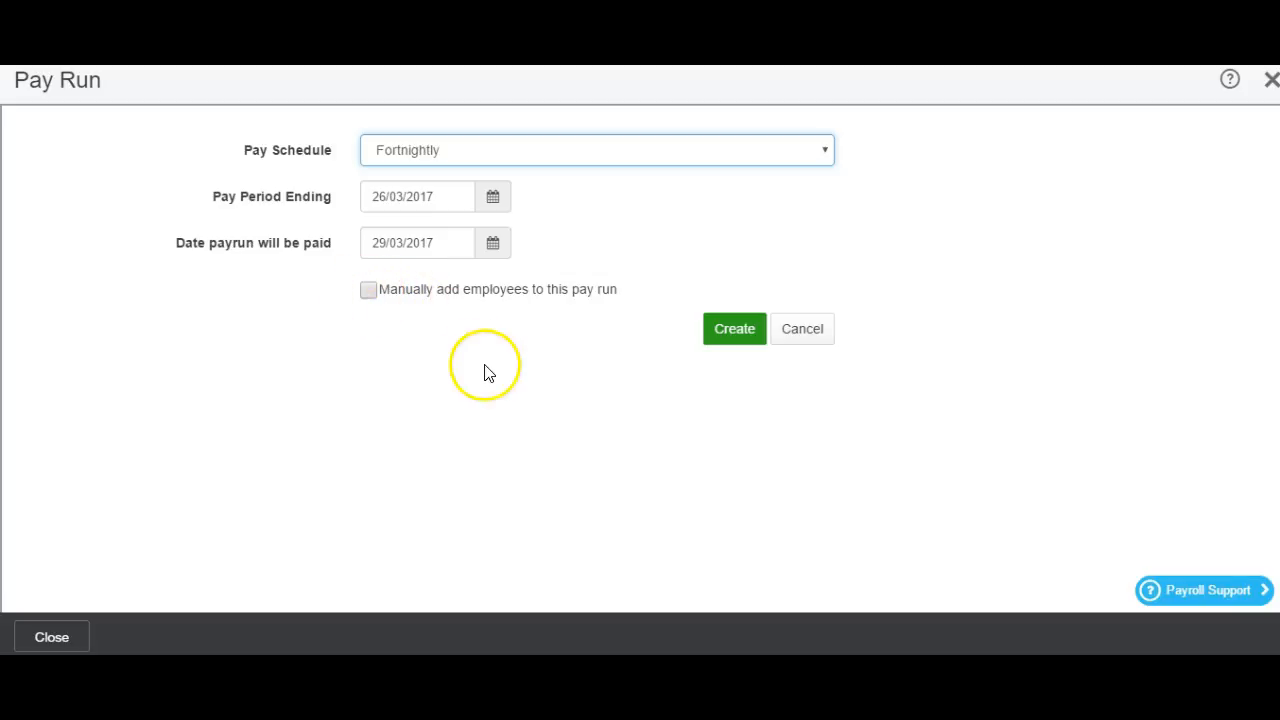
pyautogui.click(736, 338)
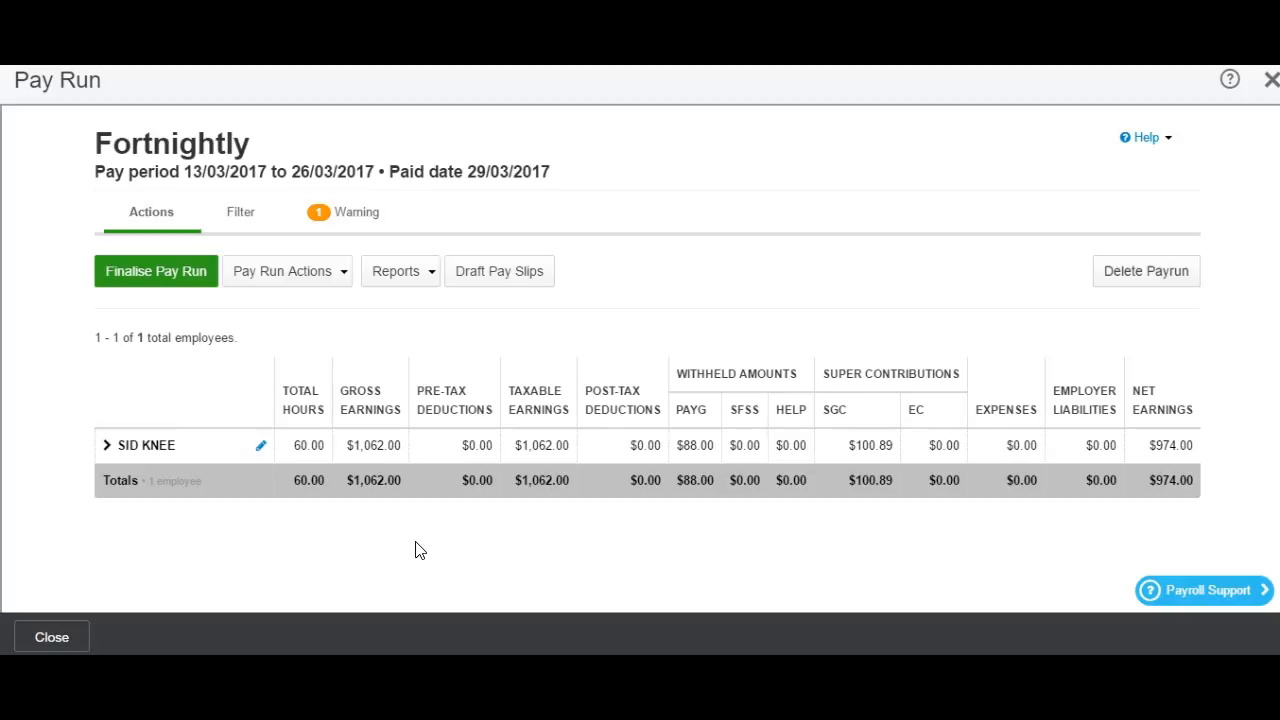
# Step: Expand the employee's line in the fortnightly pay run to show the earnings and accrued leave details
pyautogui.click(147, 452)
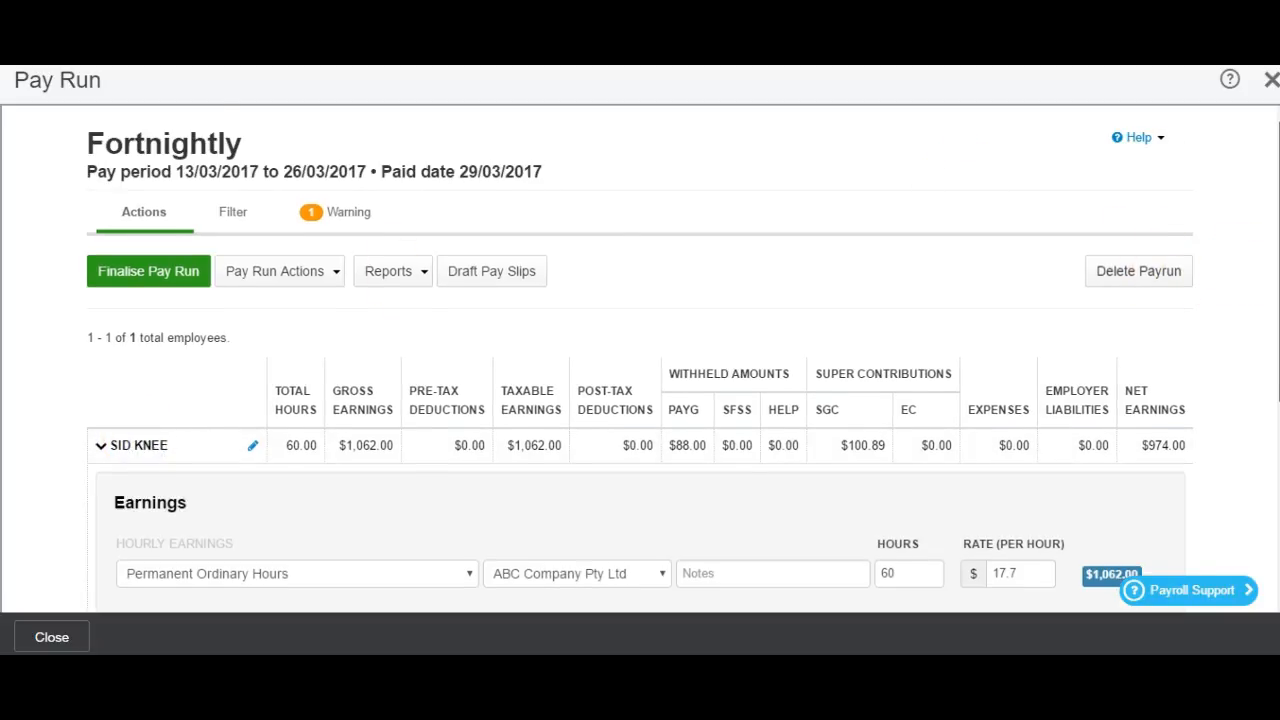
pyautogui.scroll(-3, 640, 400)
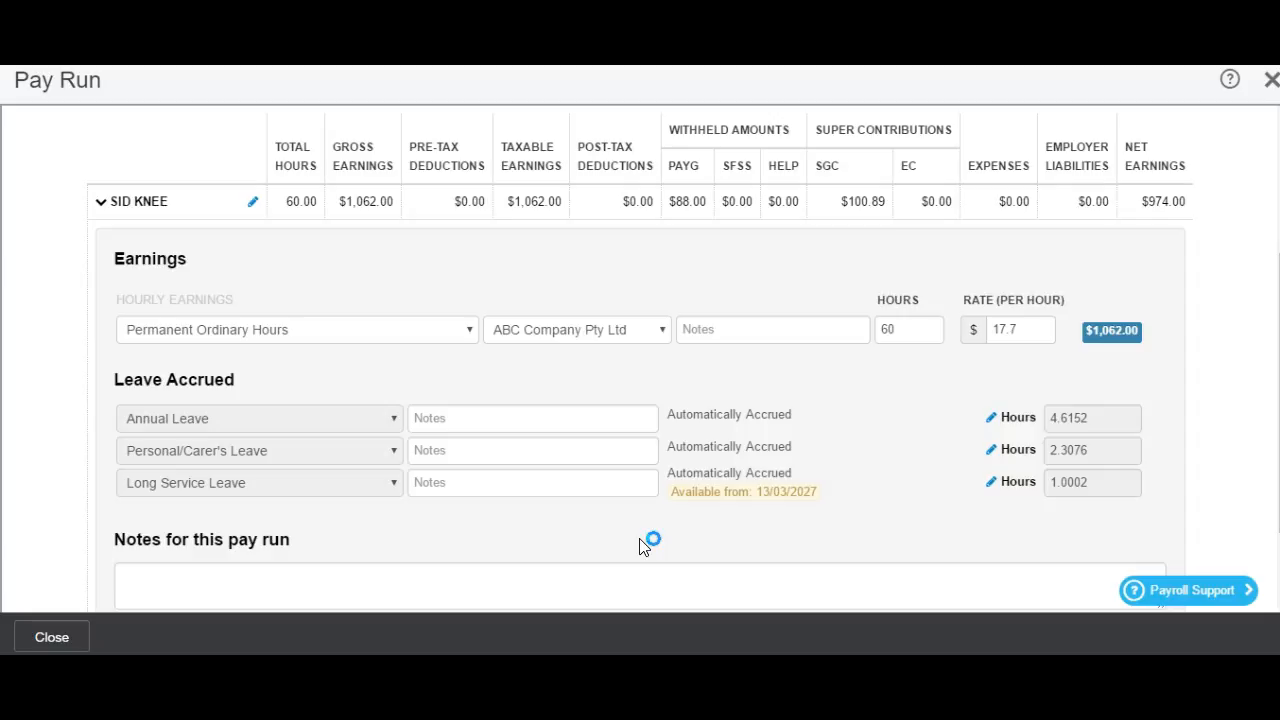
pyautogui.click(783, 391)
# Step: Set the employee's Permanent Ordinary Hours to 62
pyautogui.click(906, 332)
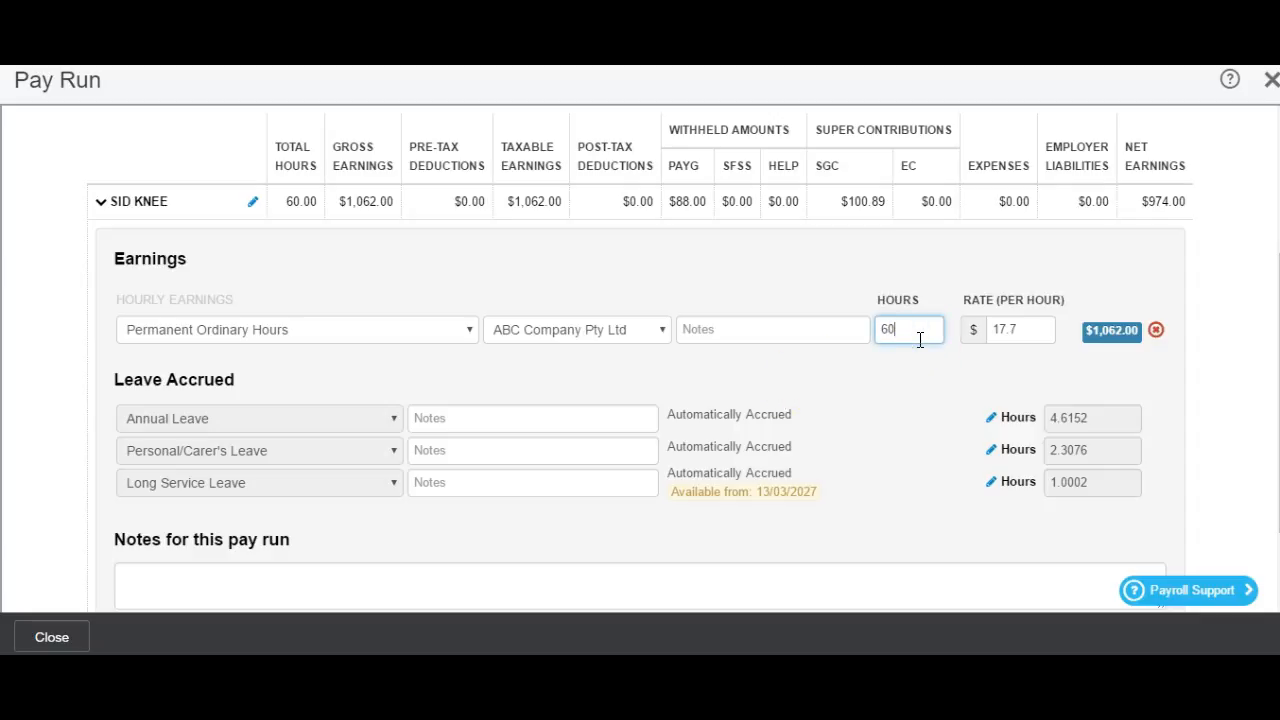
pyautogui.press('BackSpace')
pyautogui.press('BackSpace')
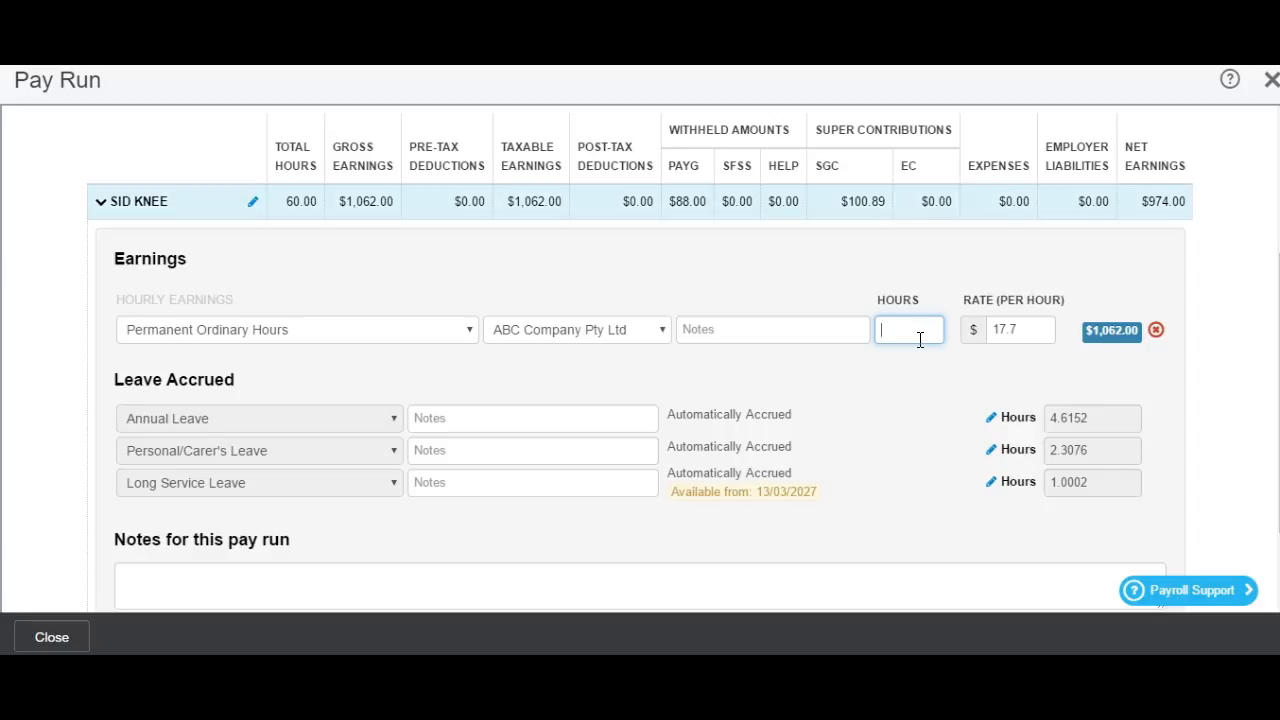
pyautogui.click(849, 403)
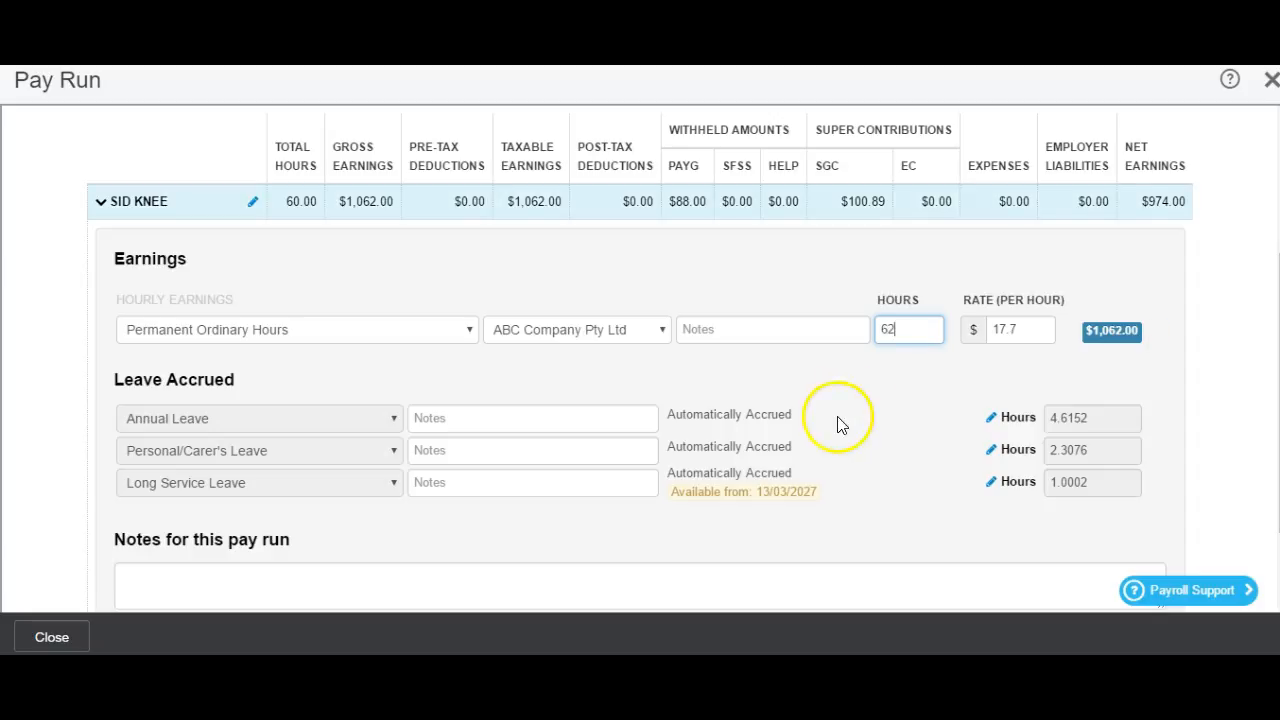
pyautogui.click(899, 373)
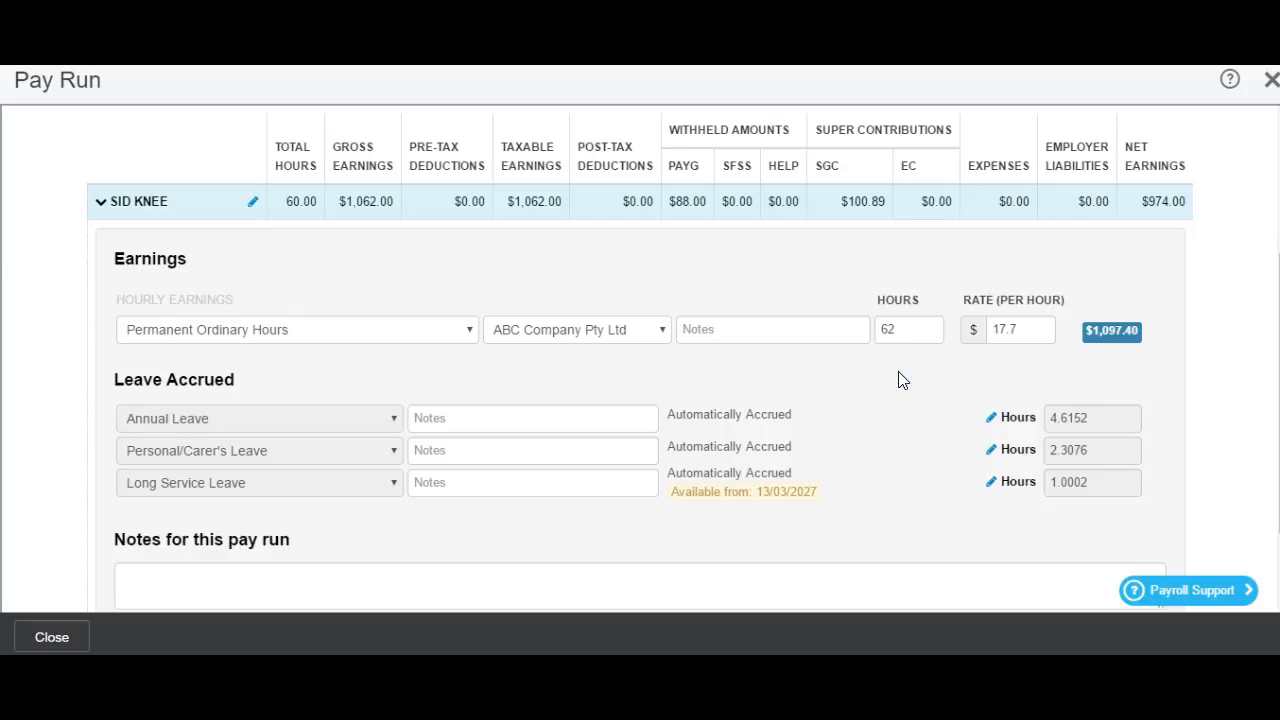
# Step: Set the employee's Permanent Ordinary Hours to 60 and save the pay details
pyautogui.click(916, 322)
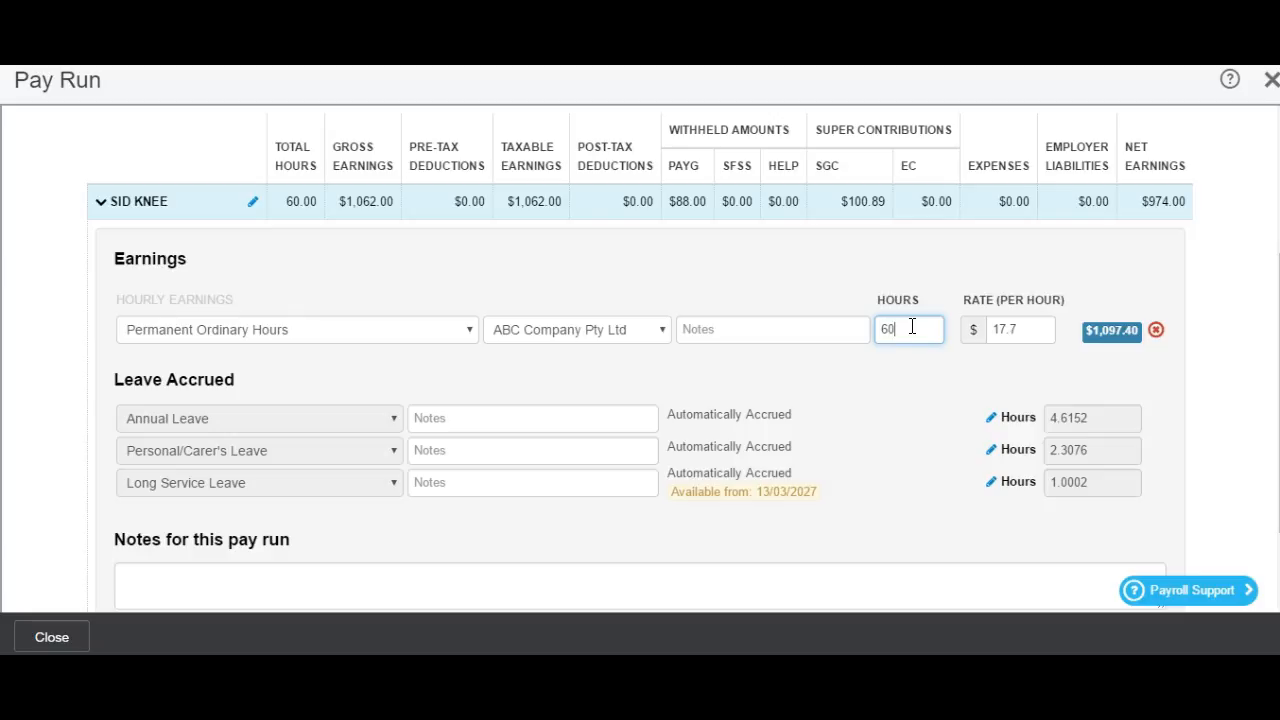
pyautogui.click(872, 398)
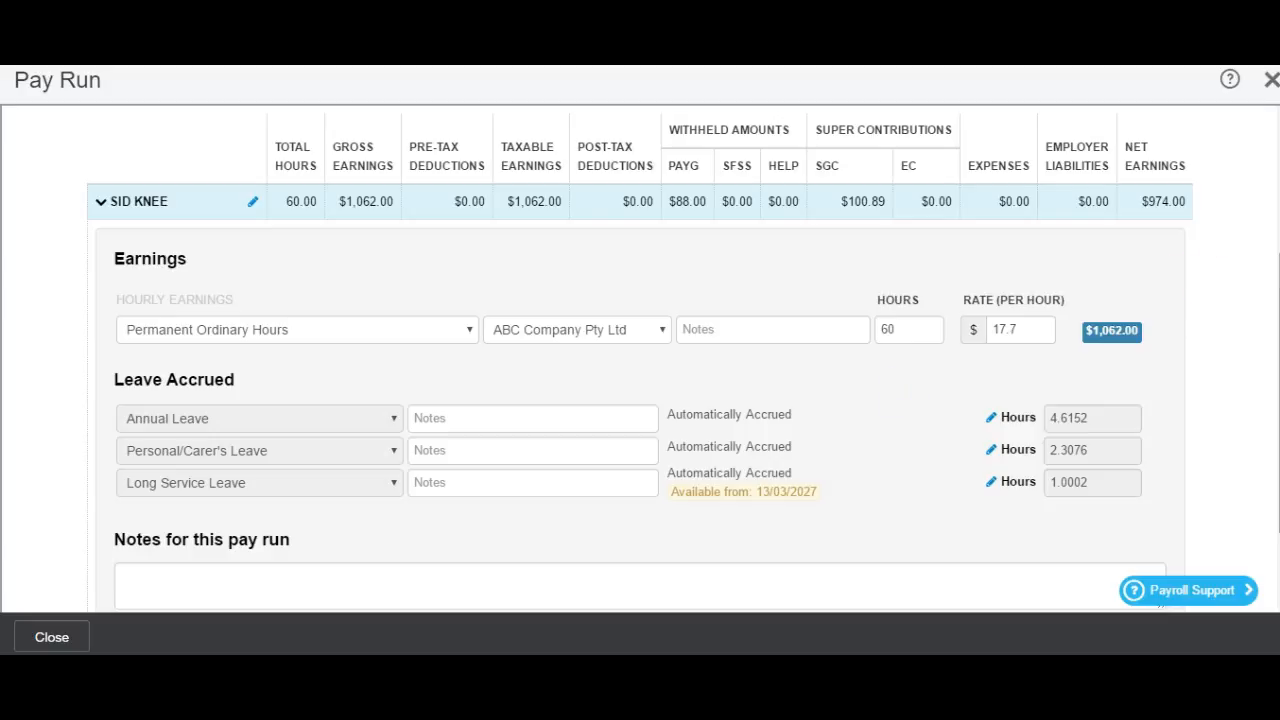
pyautogui.scroll(-3, 683, 358)
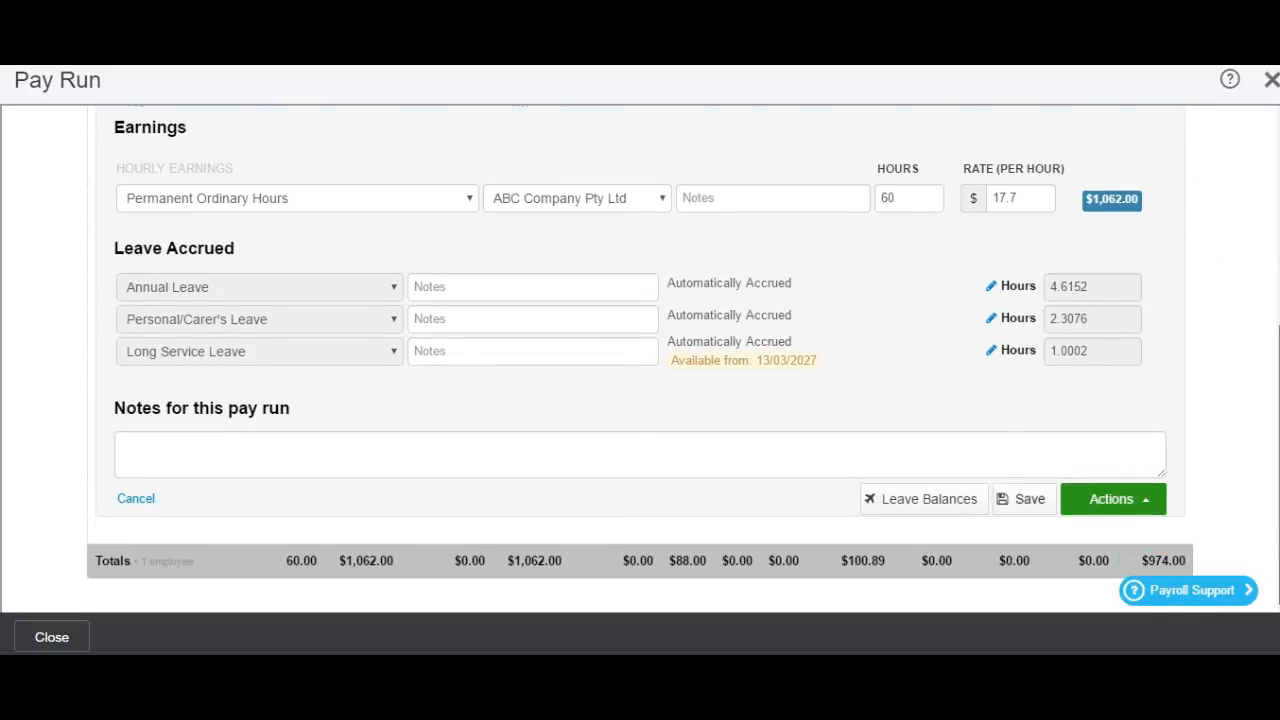
pyautogui.click(1022, 500)
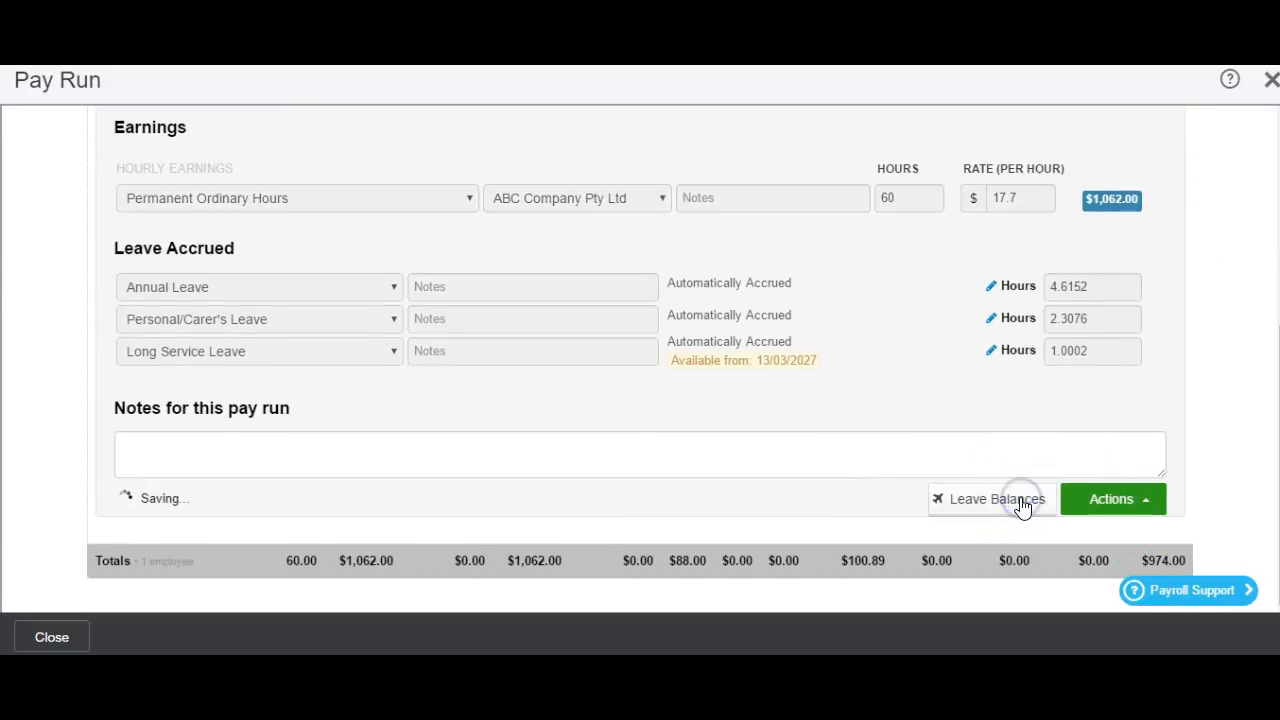
# Step: View the pay run's draft pay slips and examine the earnings, tax, superannuation and leave details
pyautogui.moveTo(1279, 397); pyautogui.dragTo(1279, 260)
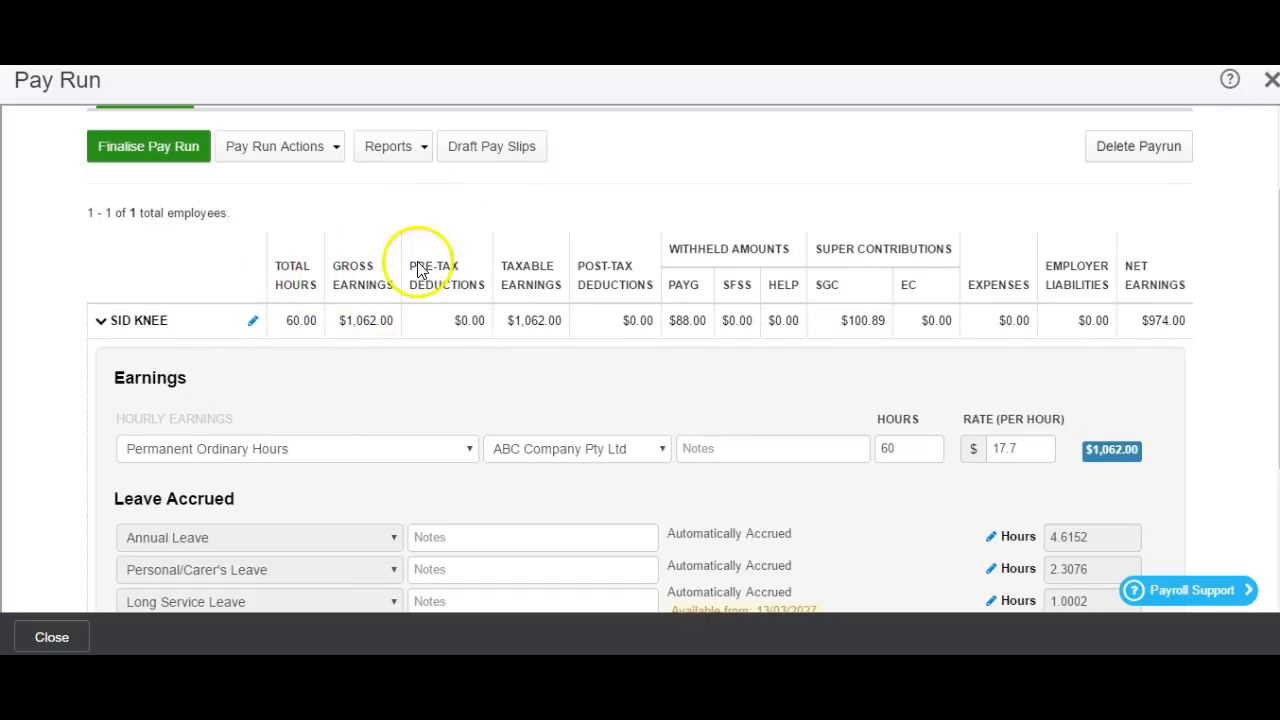
pyautogui.click(503, 152)
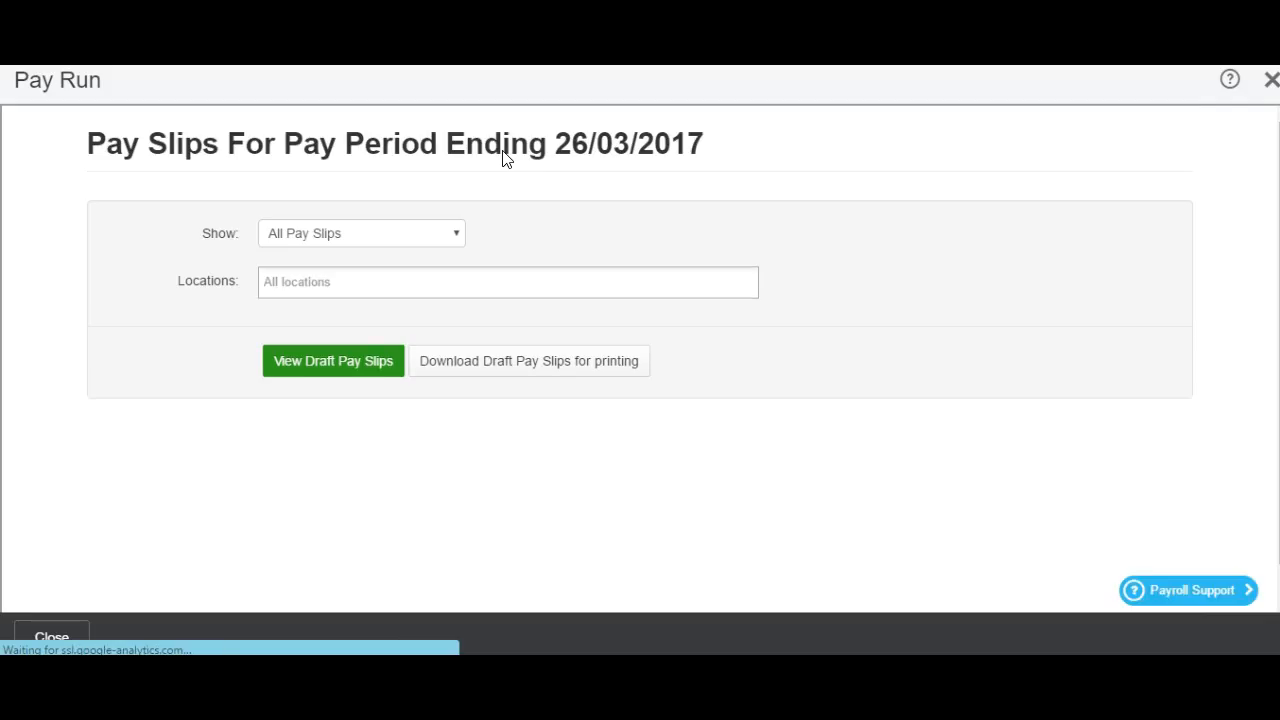
pyautogui.click(376, 368)
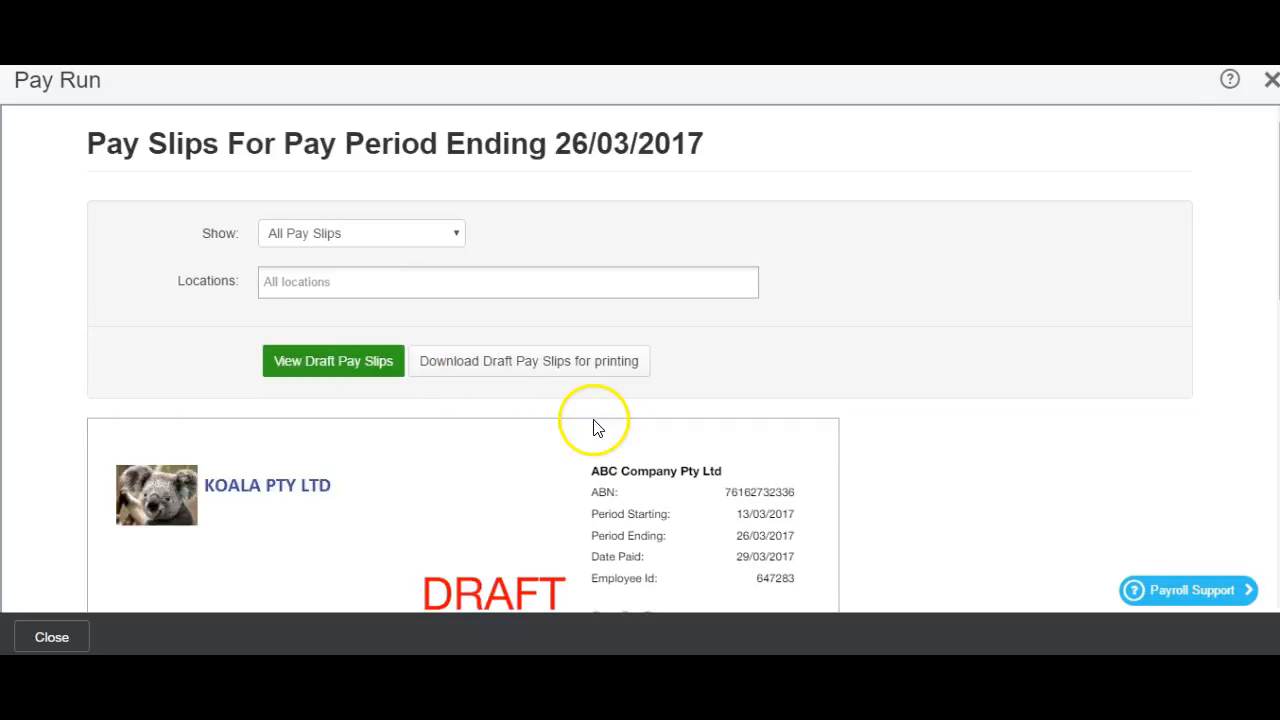
pyautogui.scroll(-3, 1276, 200)
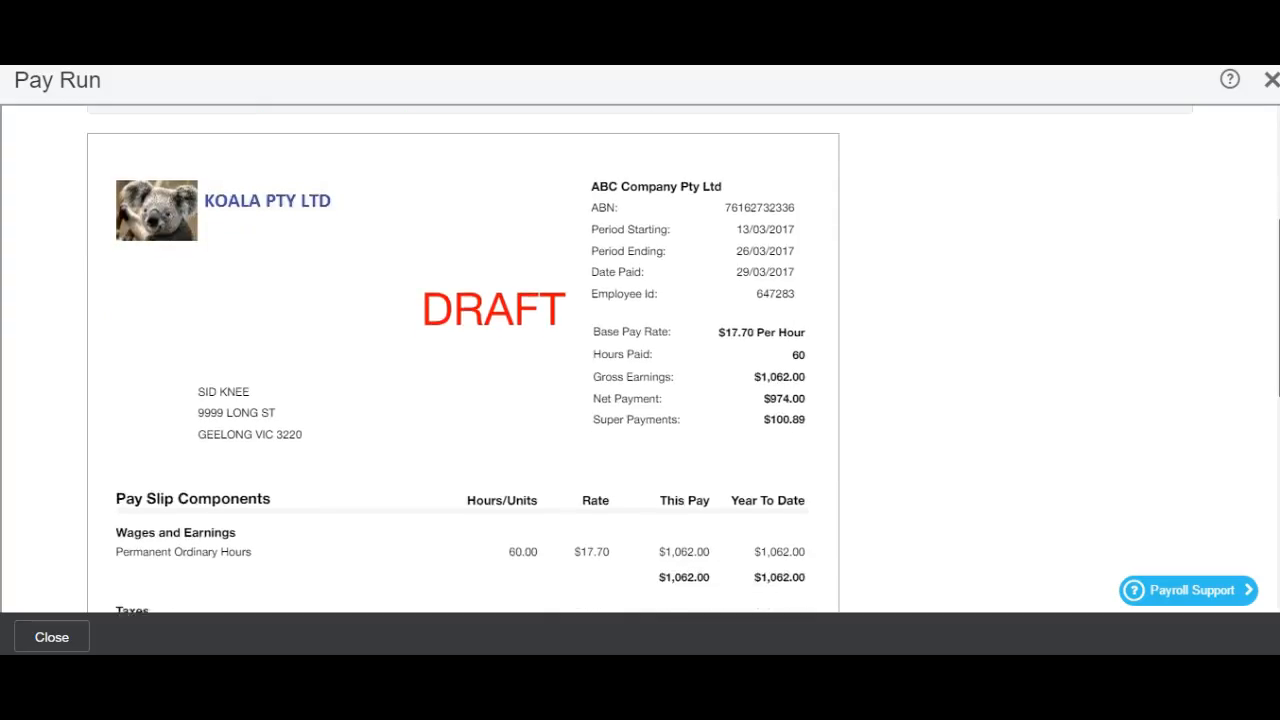
pyautogui.scroll(-1, 640, 360)
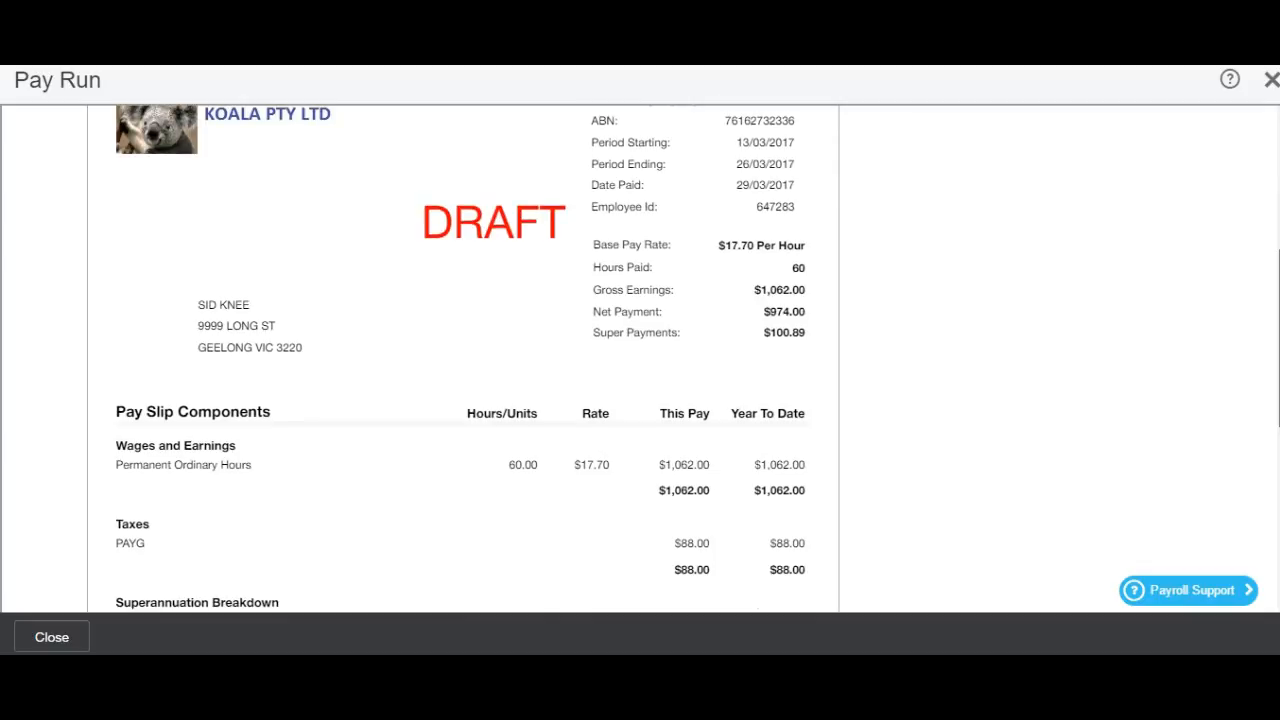
pyautogui.scroll(-3, 462, 360)
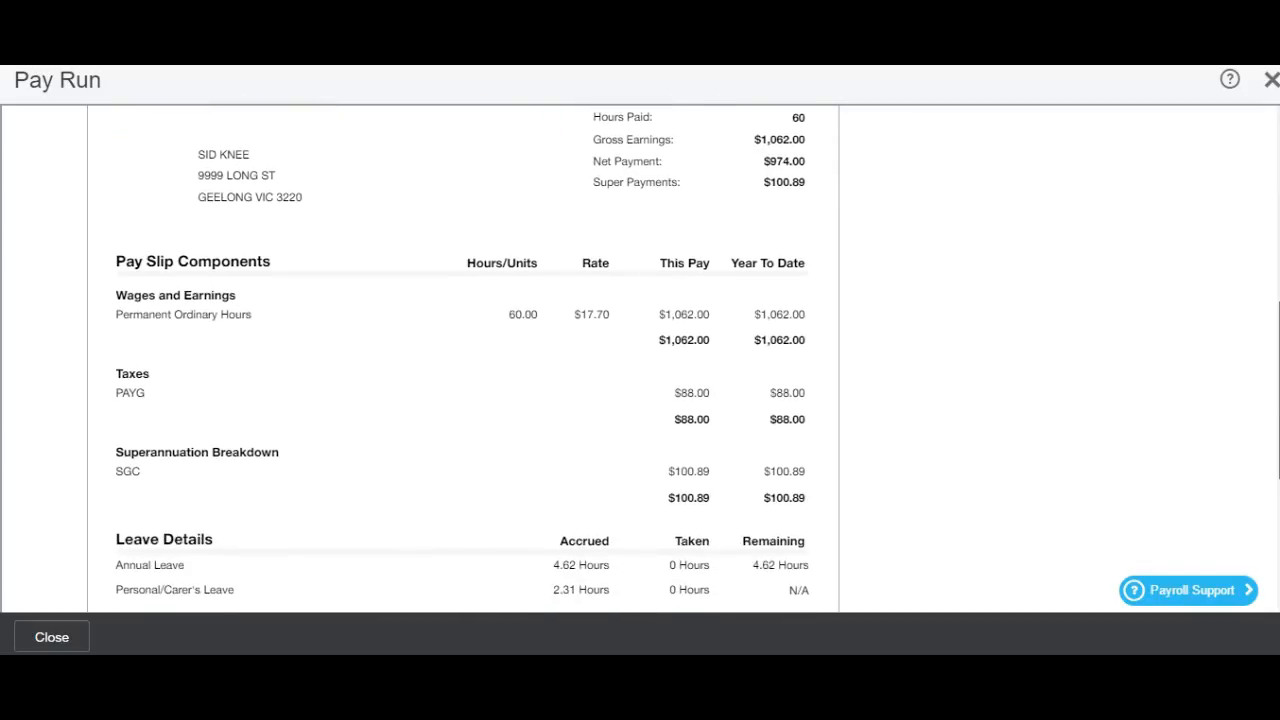
pyautogui.scroll(-1, 462, 360)
pyautogui.moveTo(1278, 380); pyautogui.dragTo(1266, 243)
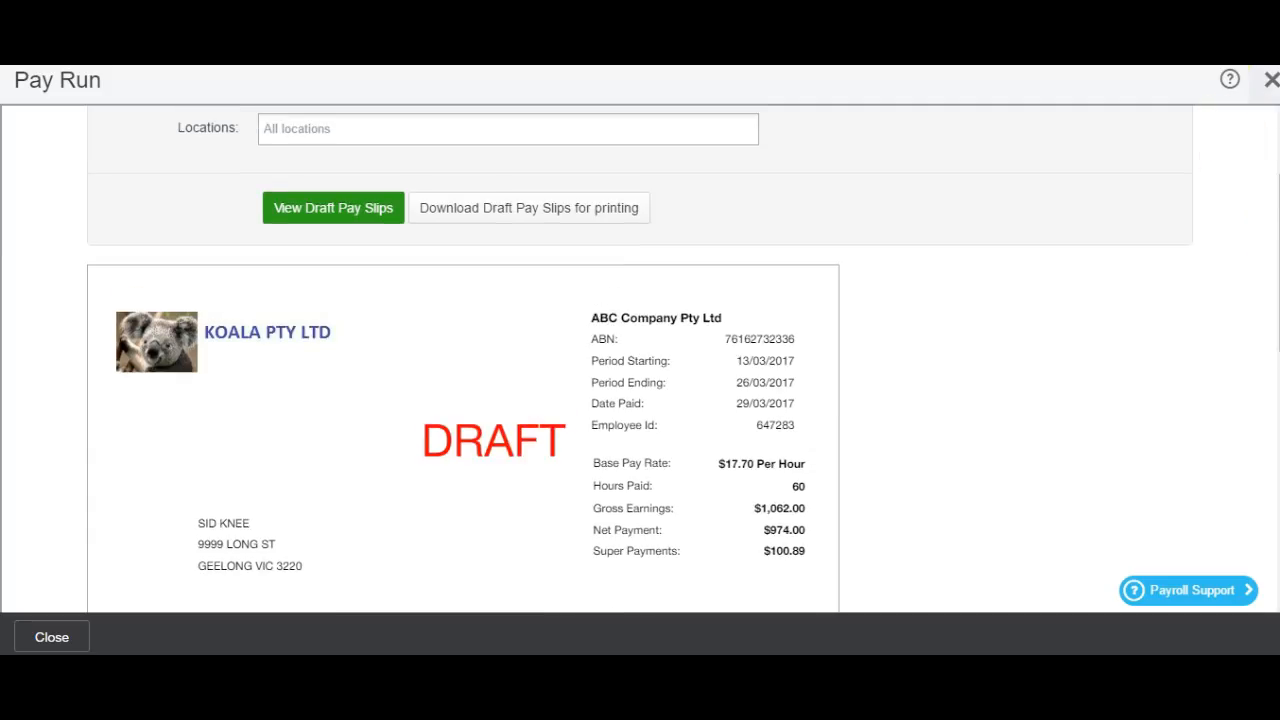
# Step: Close the draft pay slips and reopen the unfinalised fortnightly pay run for 13/03/2017 to 26/03/2017
pyautogui.click(1270, 80)
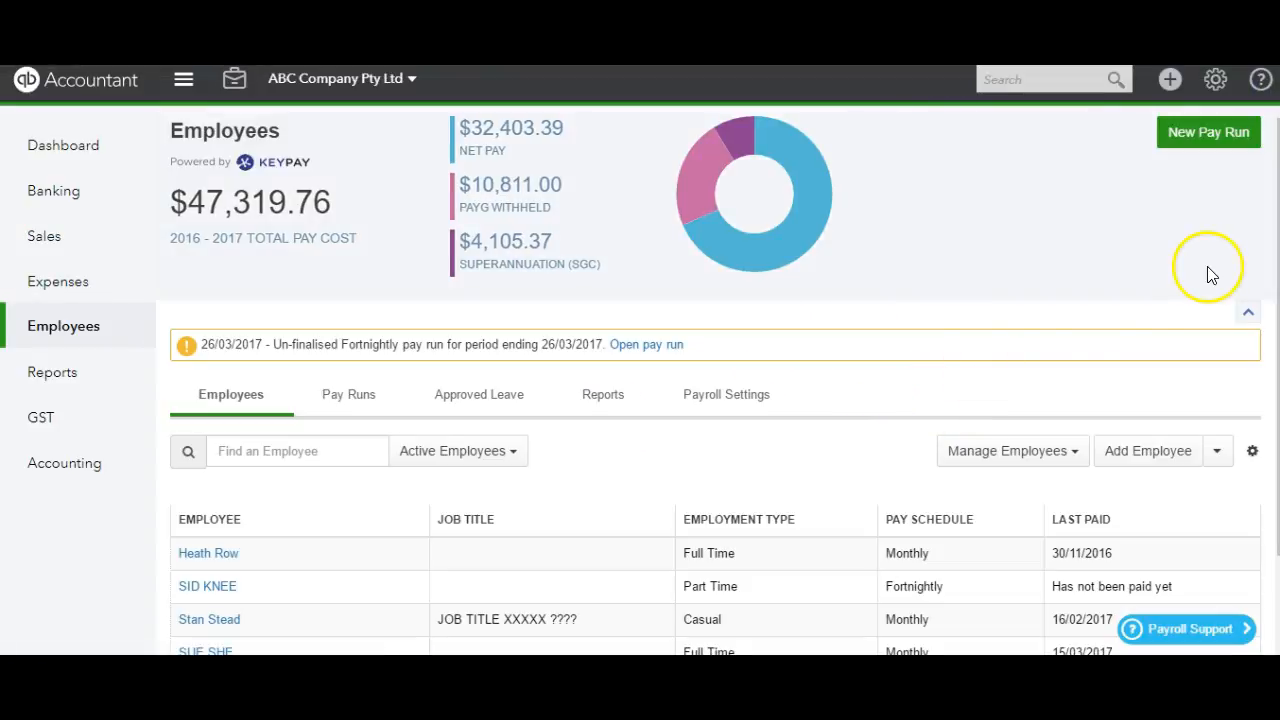
pyautogui.click(351, 396)
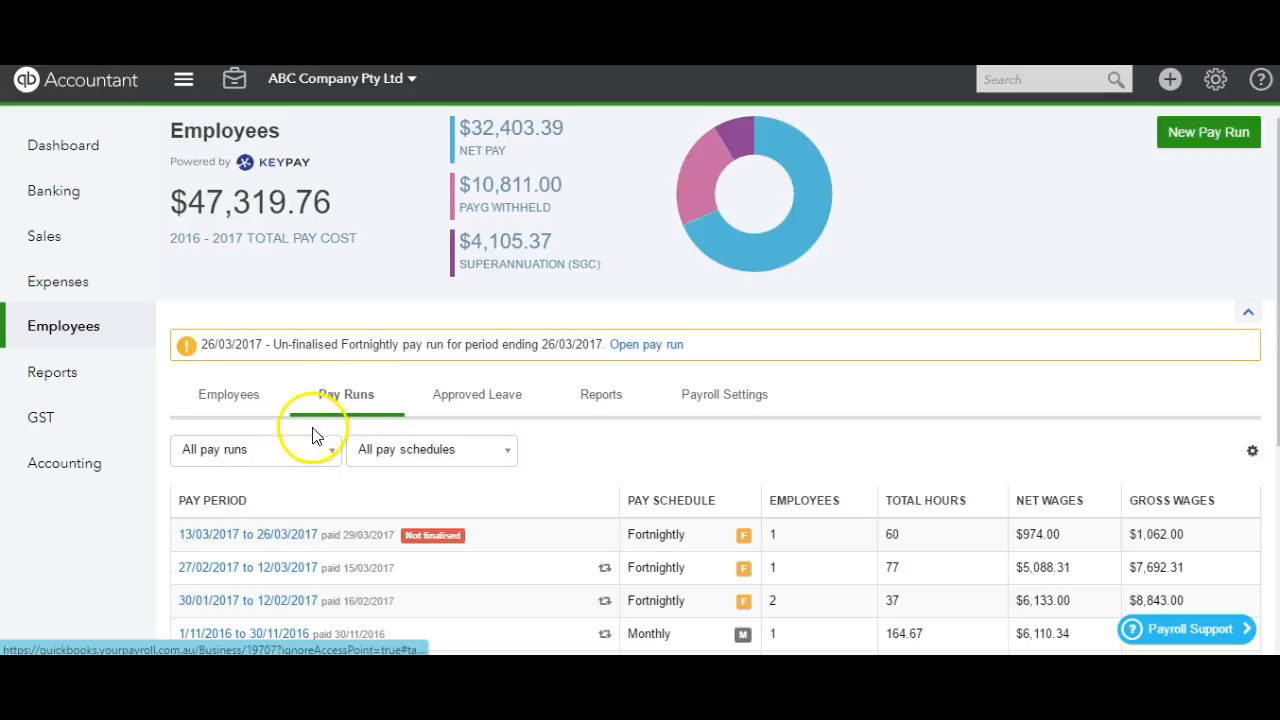
pyautogui.click(224, 537)
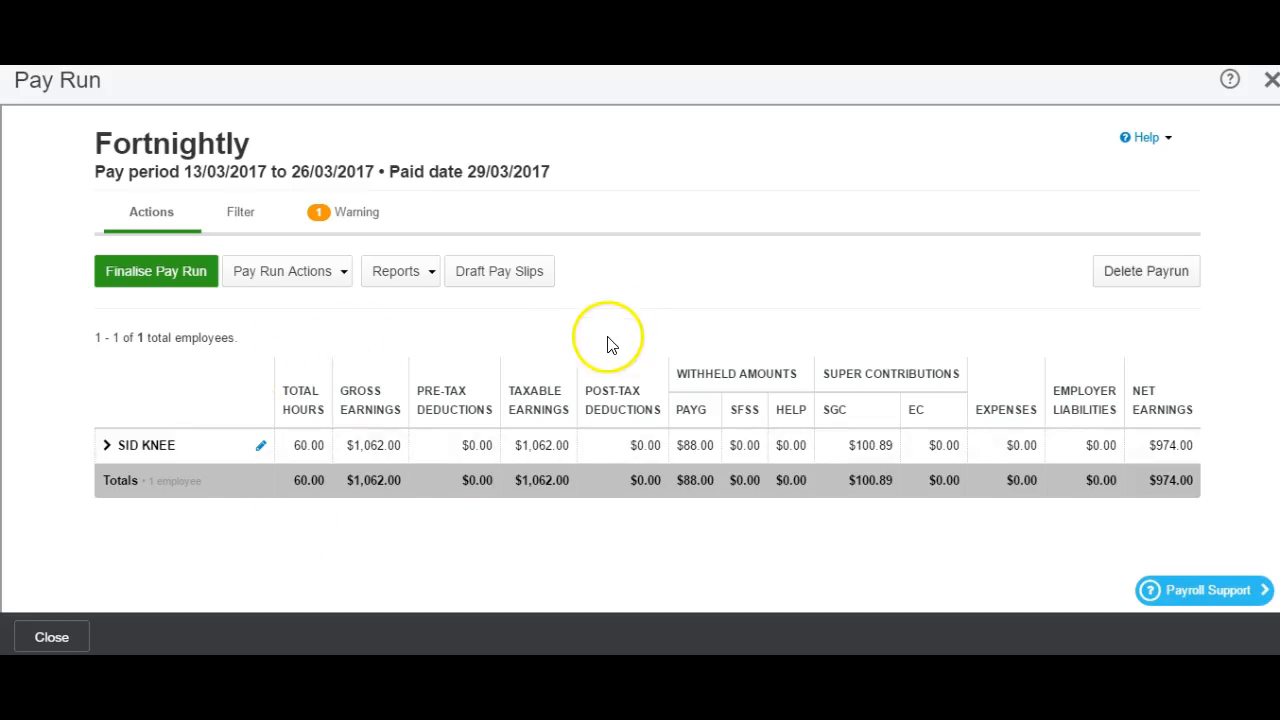
# Step: Finalise the pay run with the "Do not send notifications" option
pyautogui.click(167, 283)
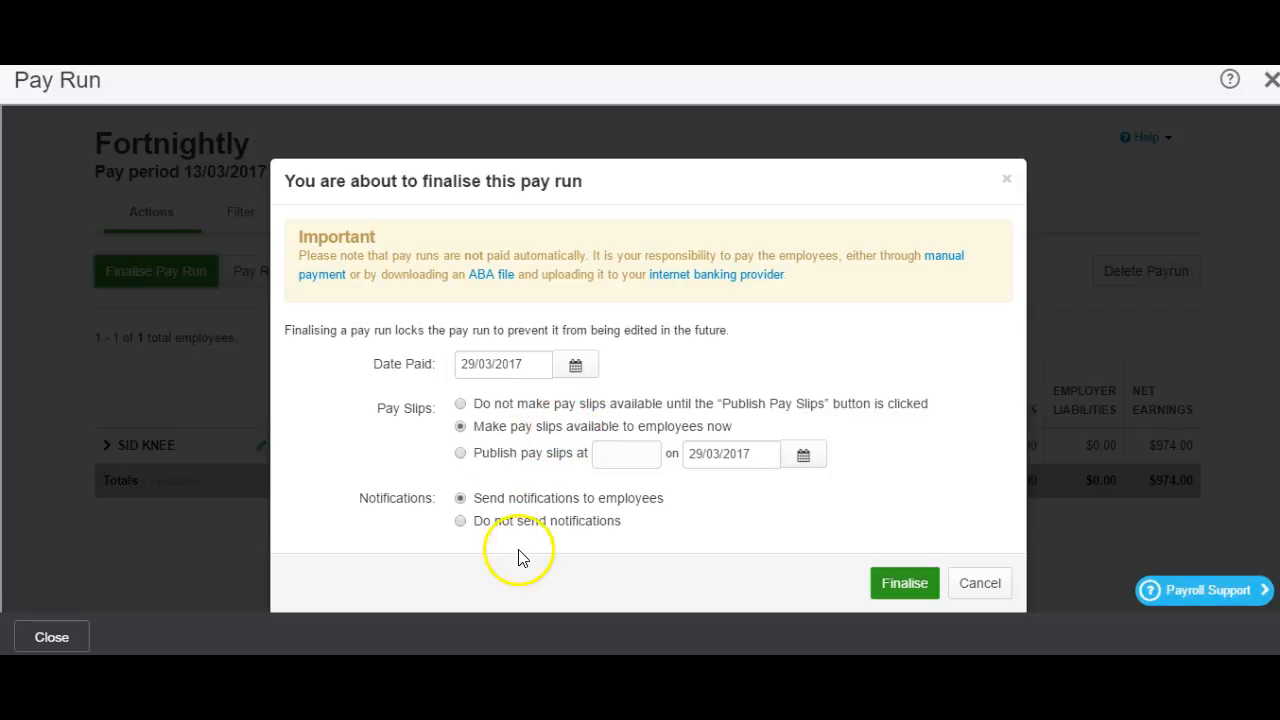
pyautogui.click(460, 526)
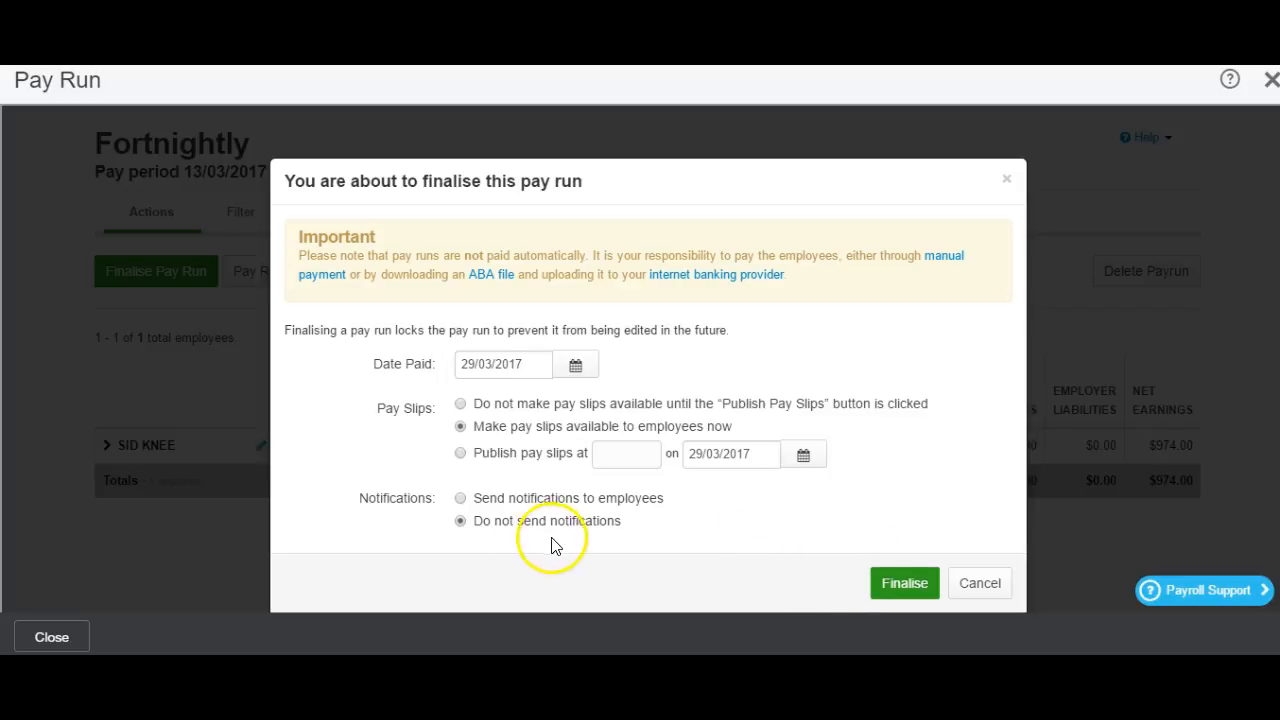
pyautogui.click(906, 585)
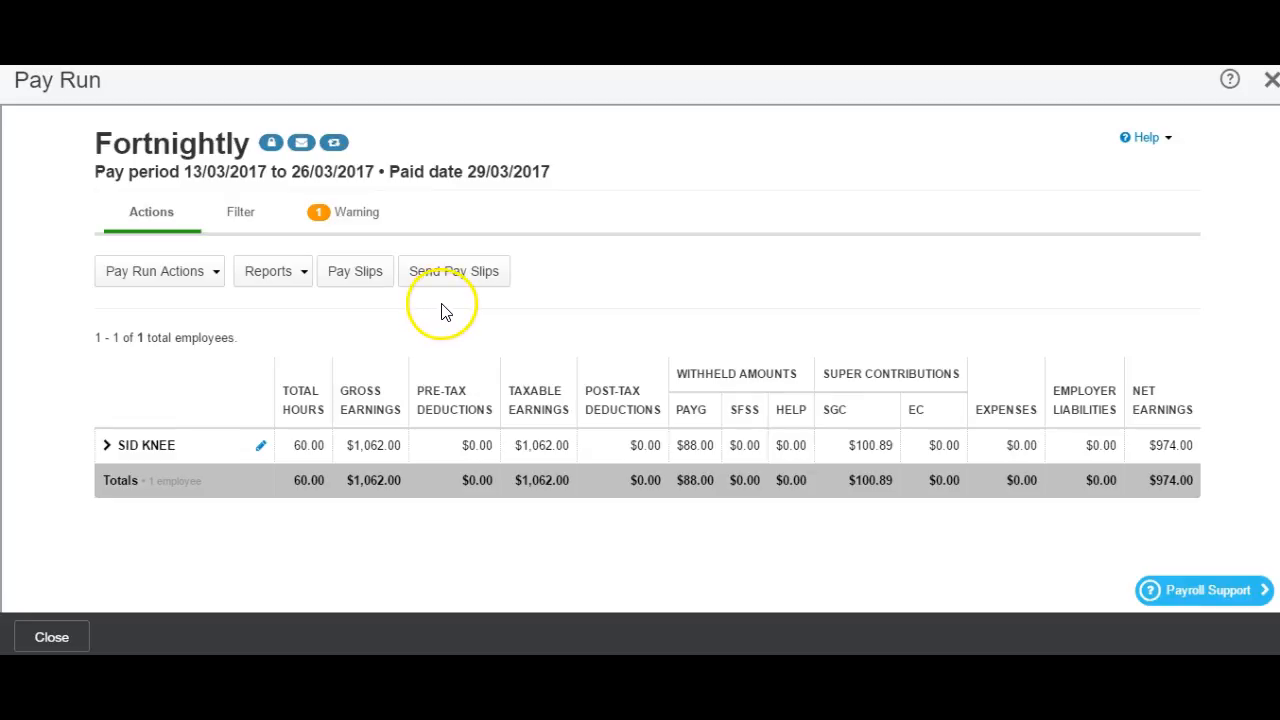
pyautogui.click(430, 278)
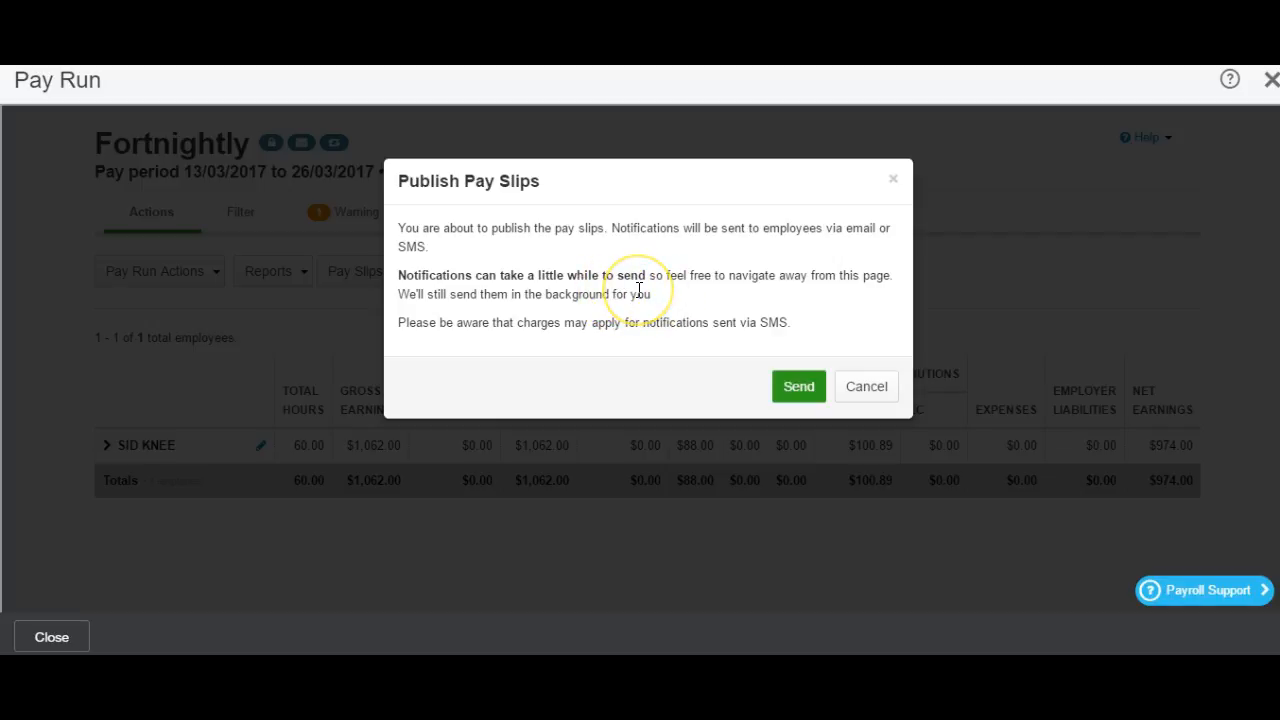
pyautogui.click(868, 389)
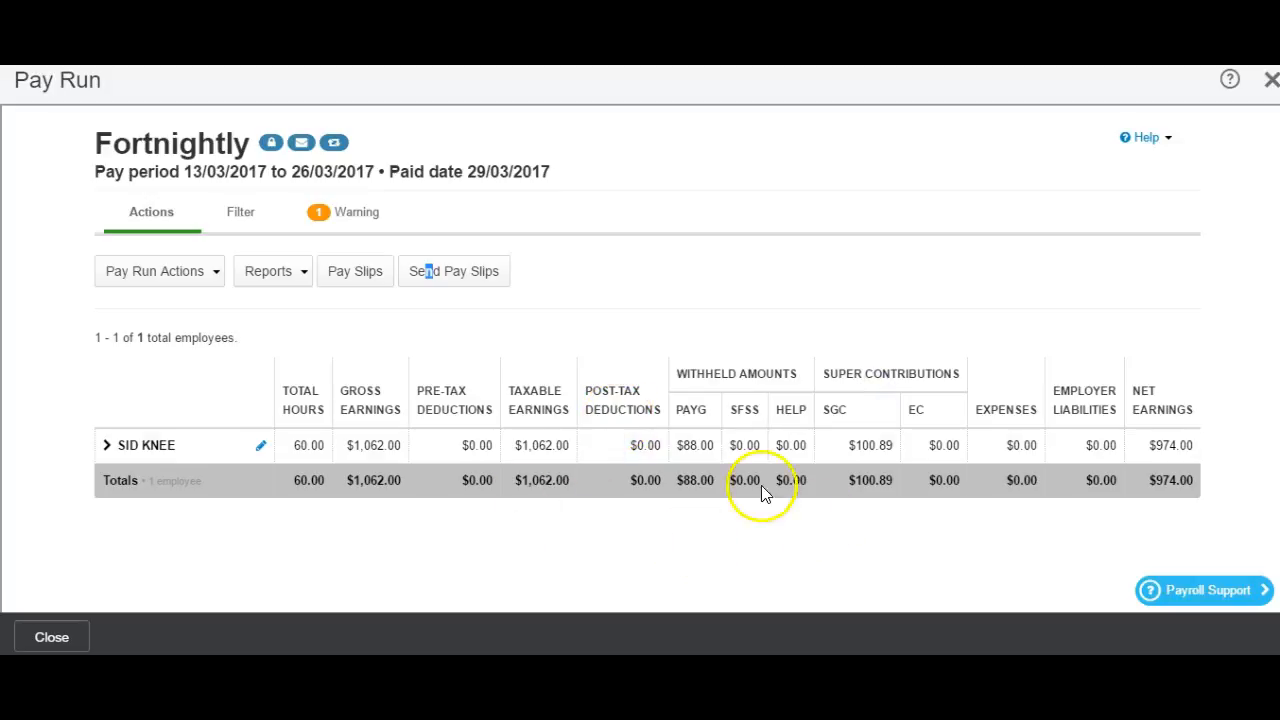
pyautogui.click(366, 307)
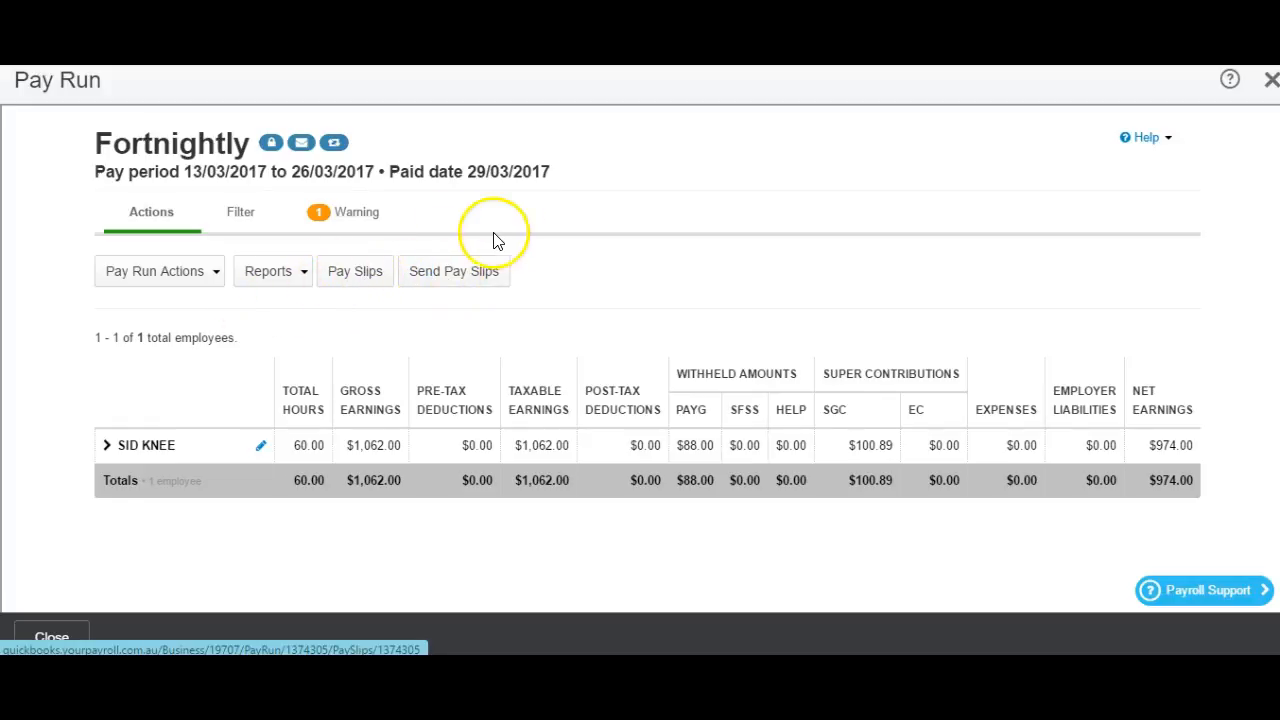
# Step: Download the finalised pay run's pay slips for printing and open the PDF file
pyautogui.click(360, 275)
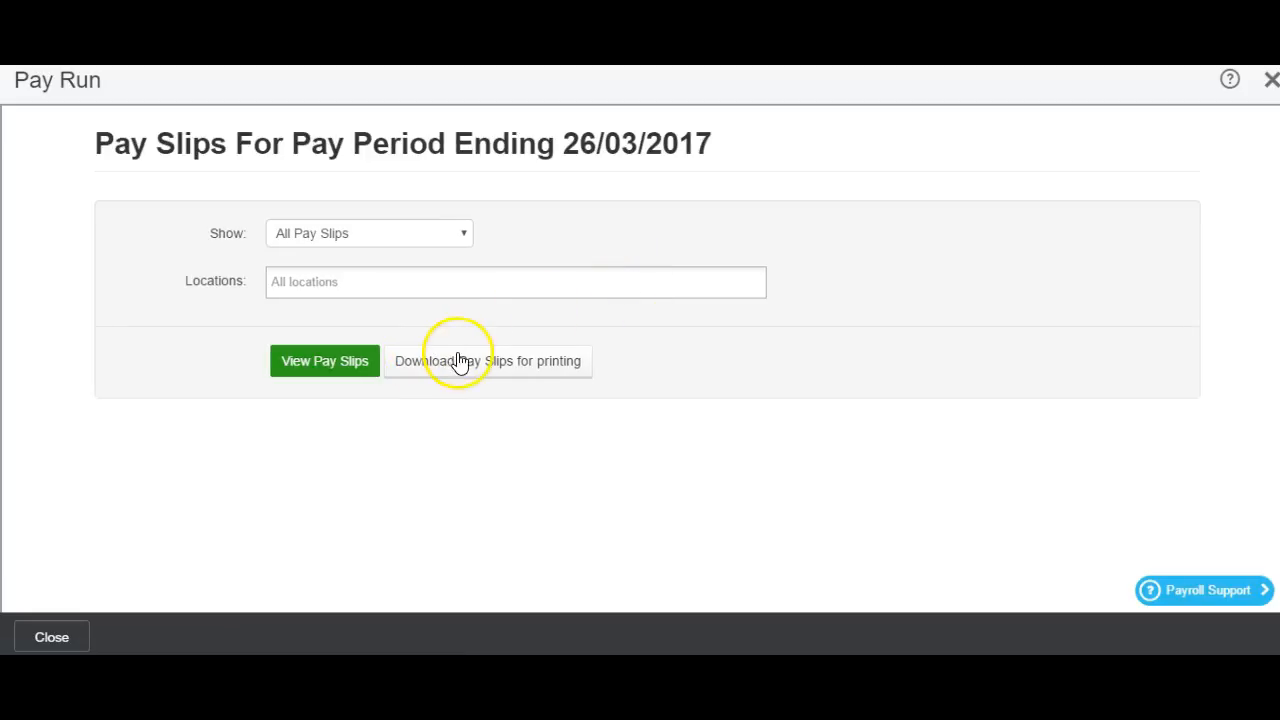
pyautogui.click(457, 366)
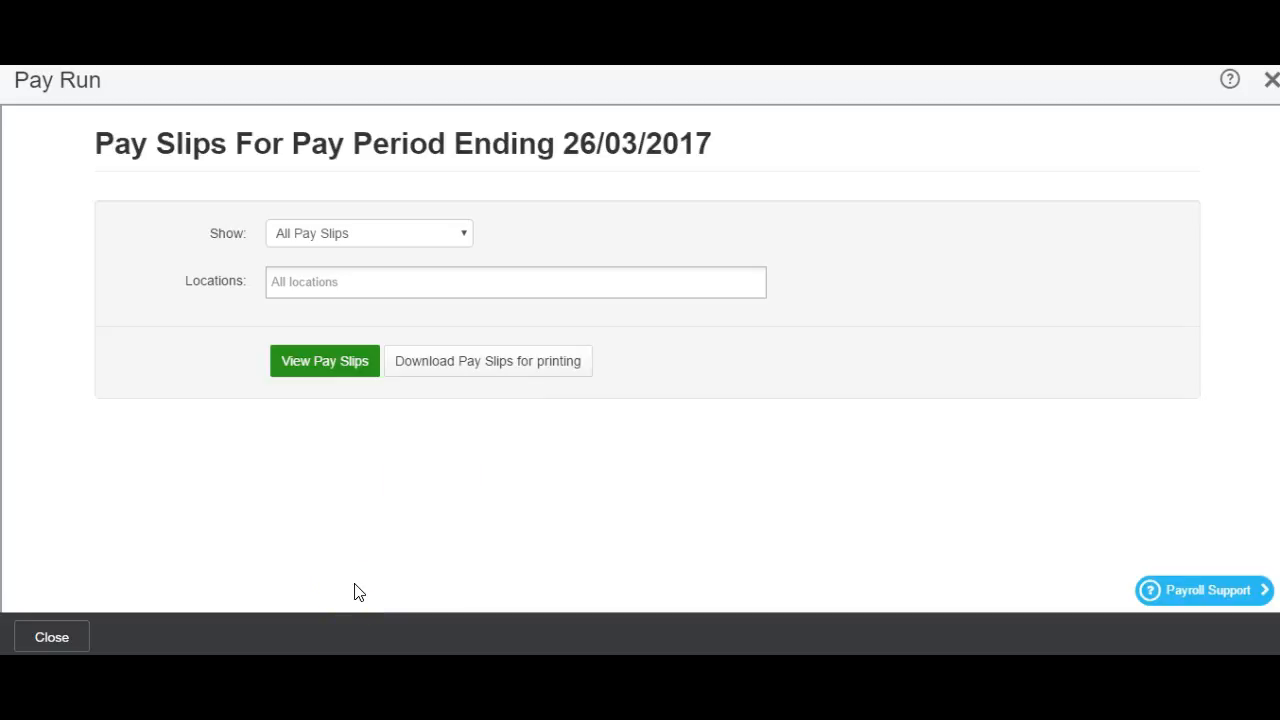
pyautogui.click(60, 590)
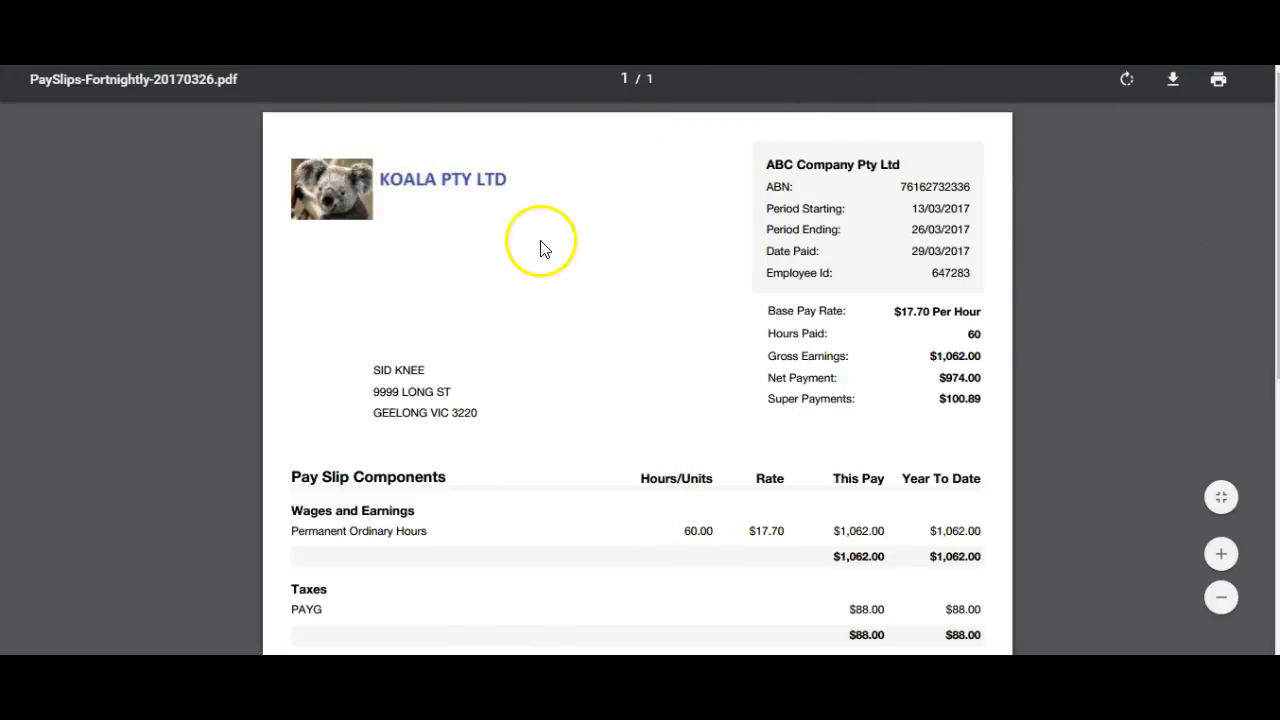
# Step: Return to the employee list and open the pay slips in the fortnightly-paid employee's record
pyautogui.click(236, 66)
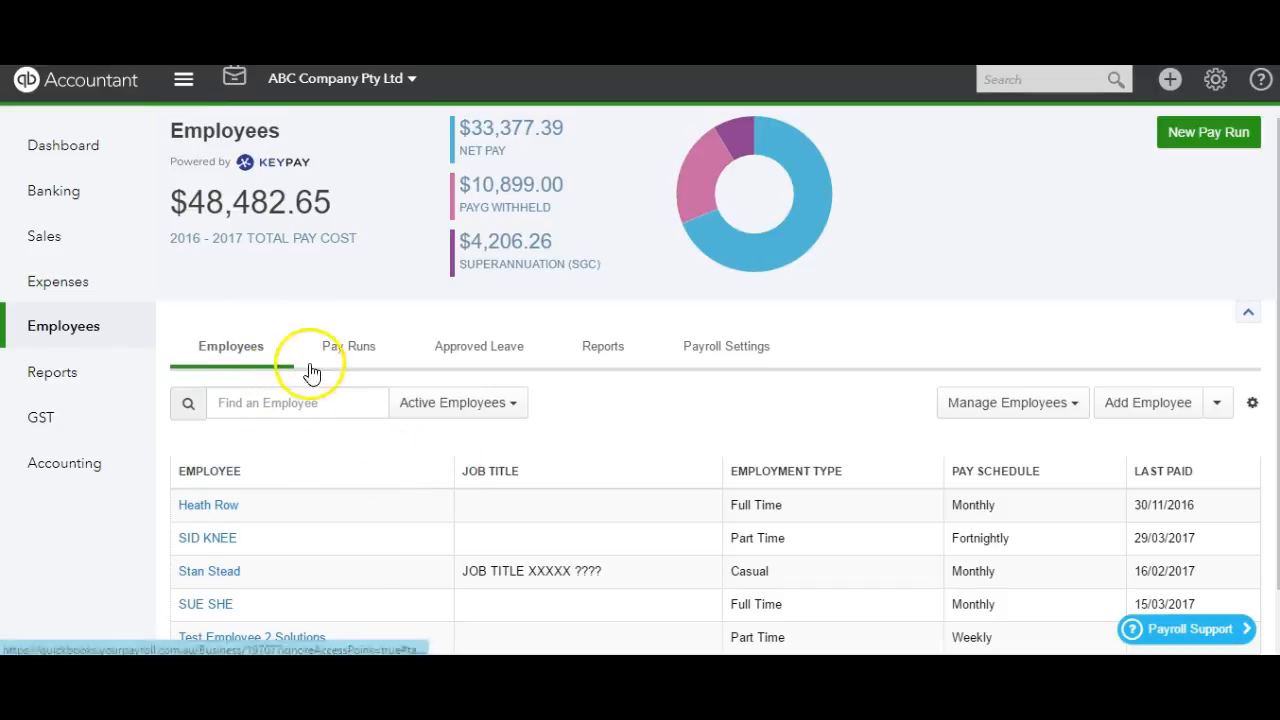
pyautogui.click(211, 548)
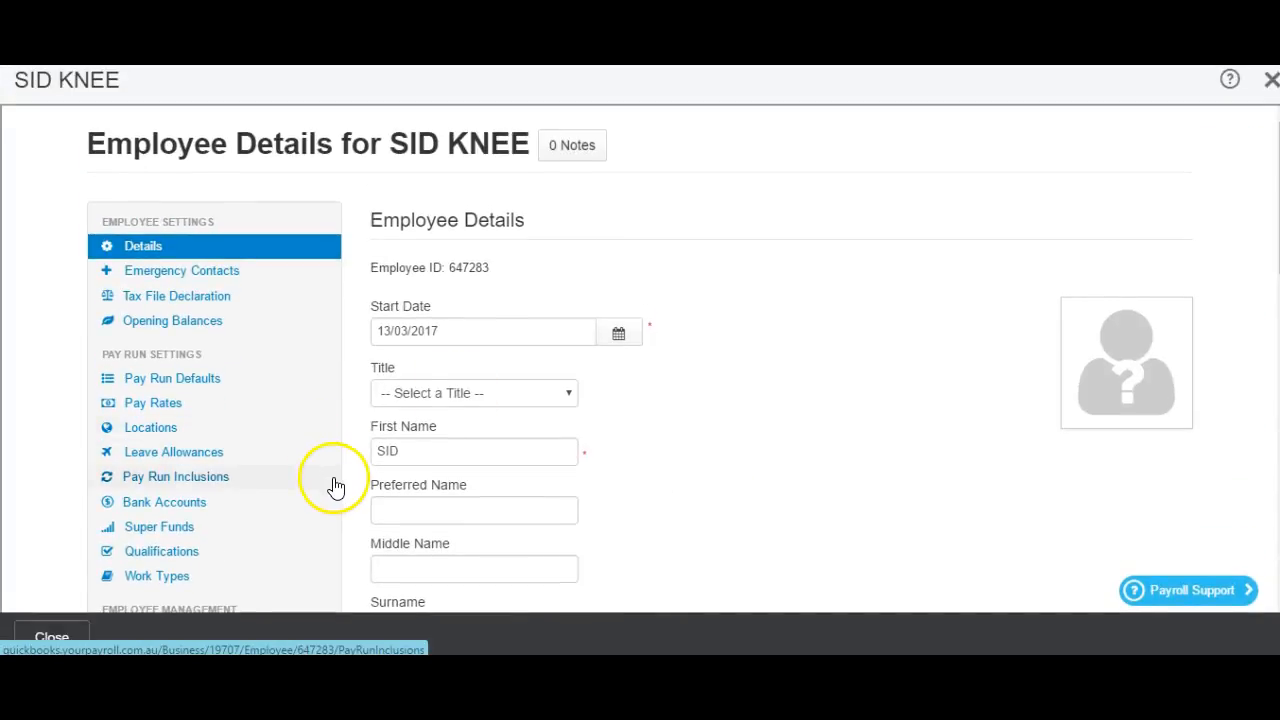
pyautogui.scroll(-3, 446, 426)
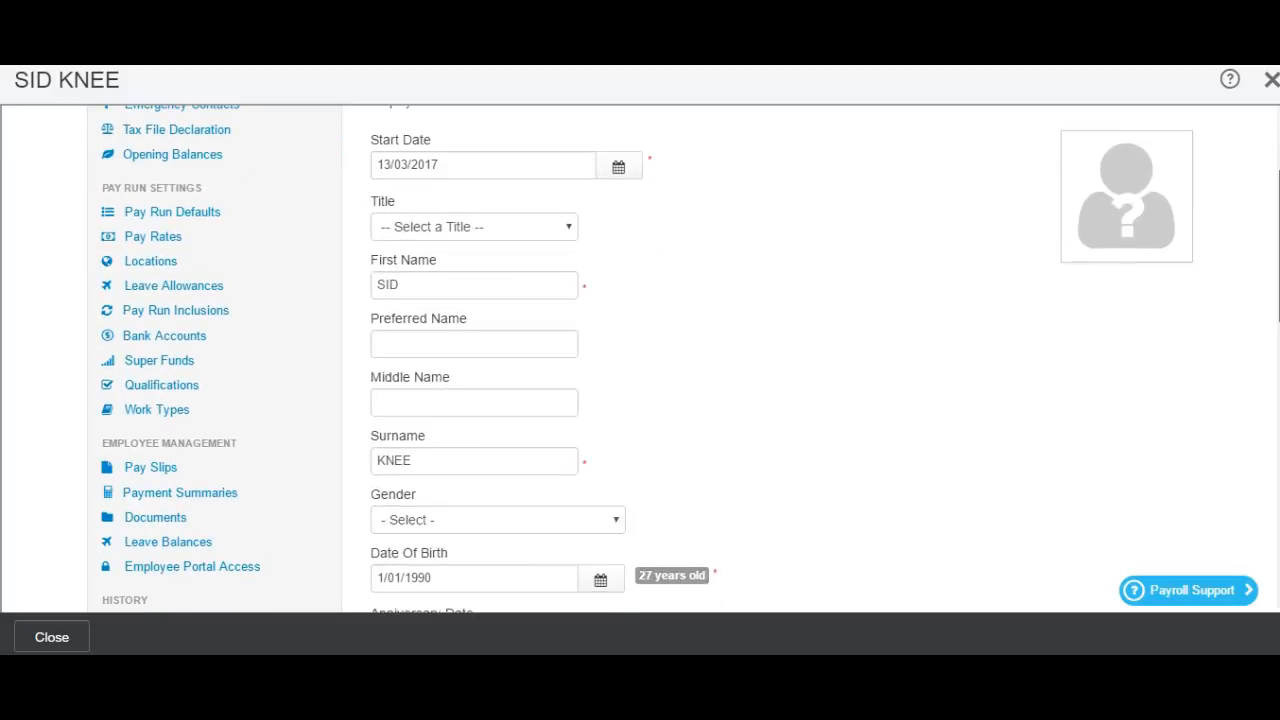
pyautogui.click(157, 468)
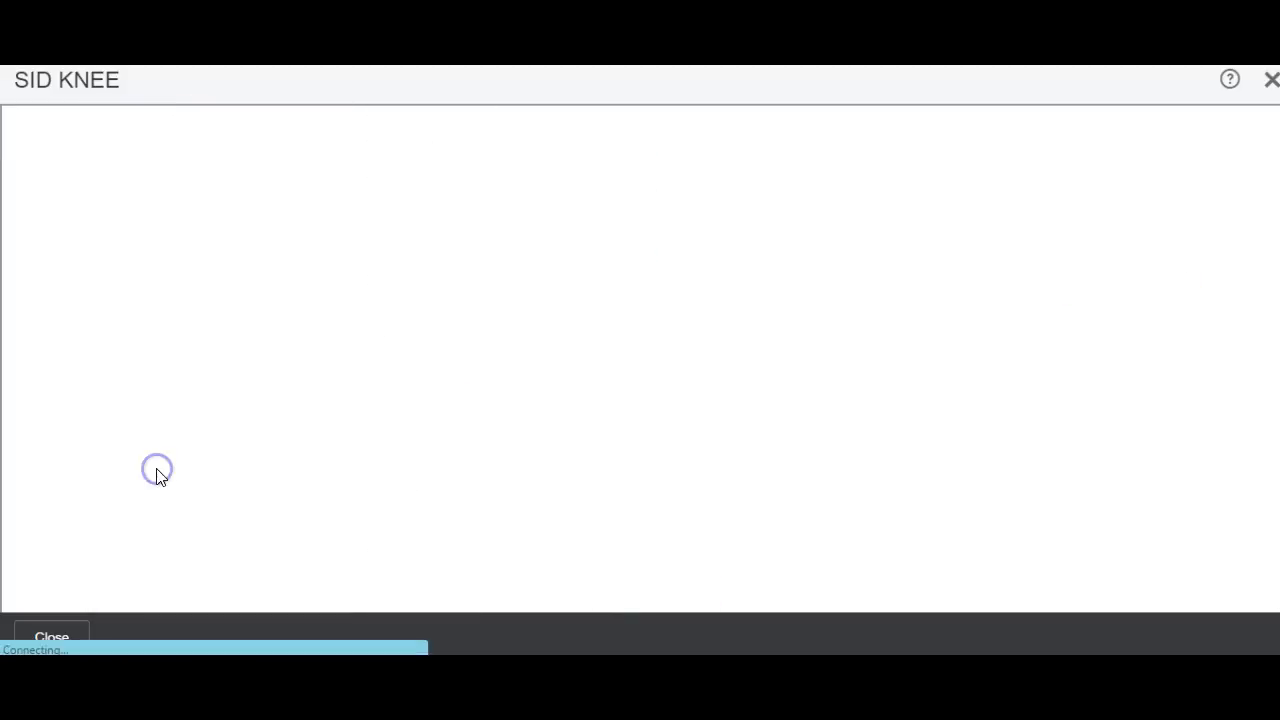